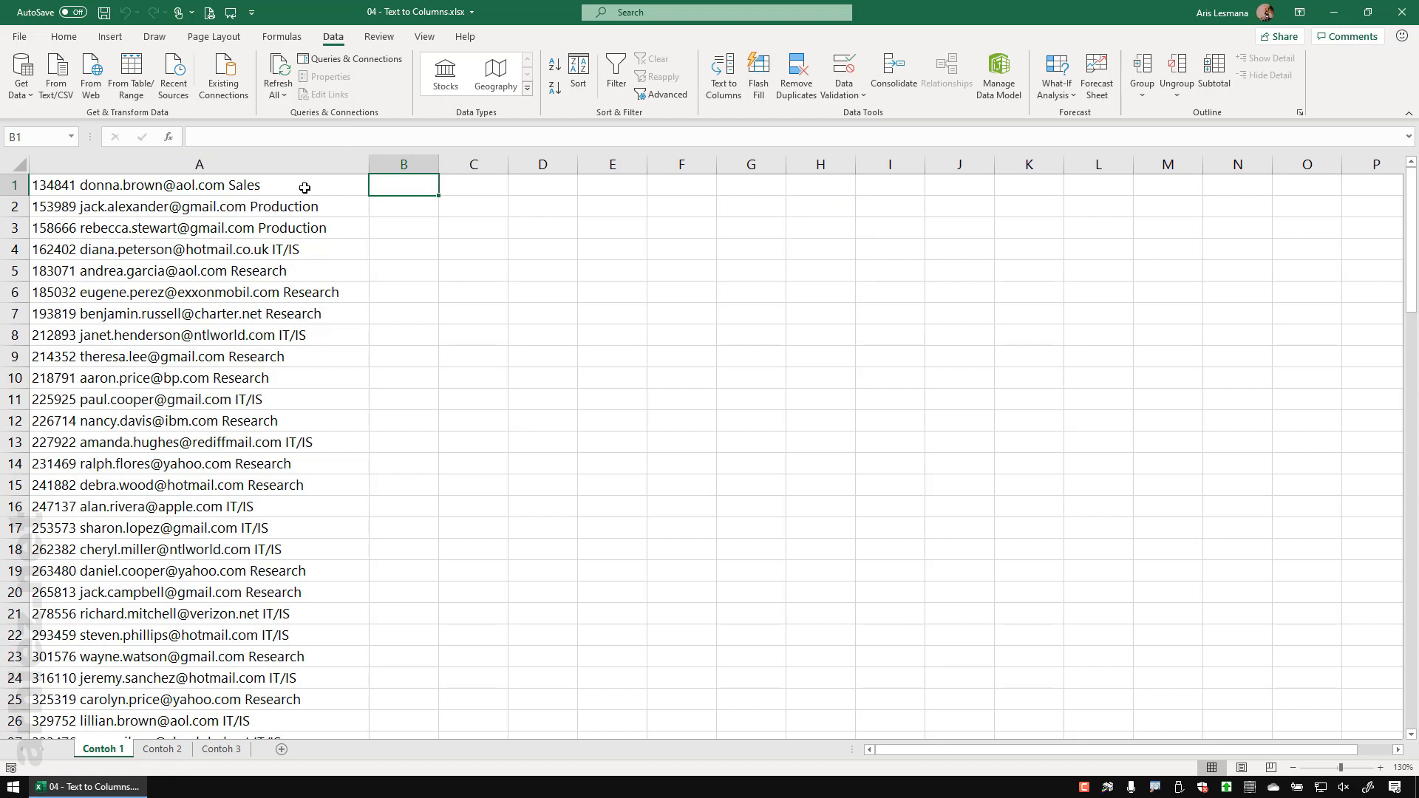
- Start Text to Columns on column A of the Contoh 1 sheet, treating the data as delimited
click(305, 188)
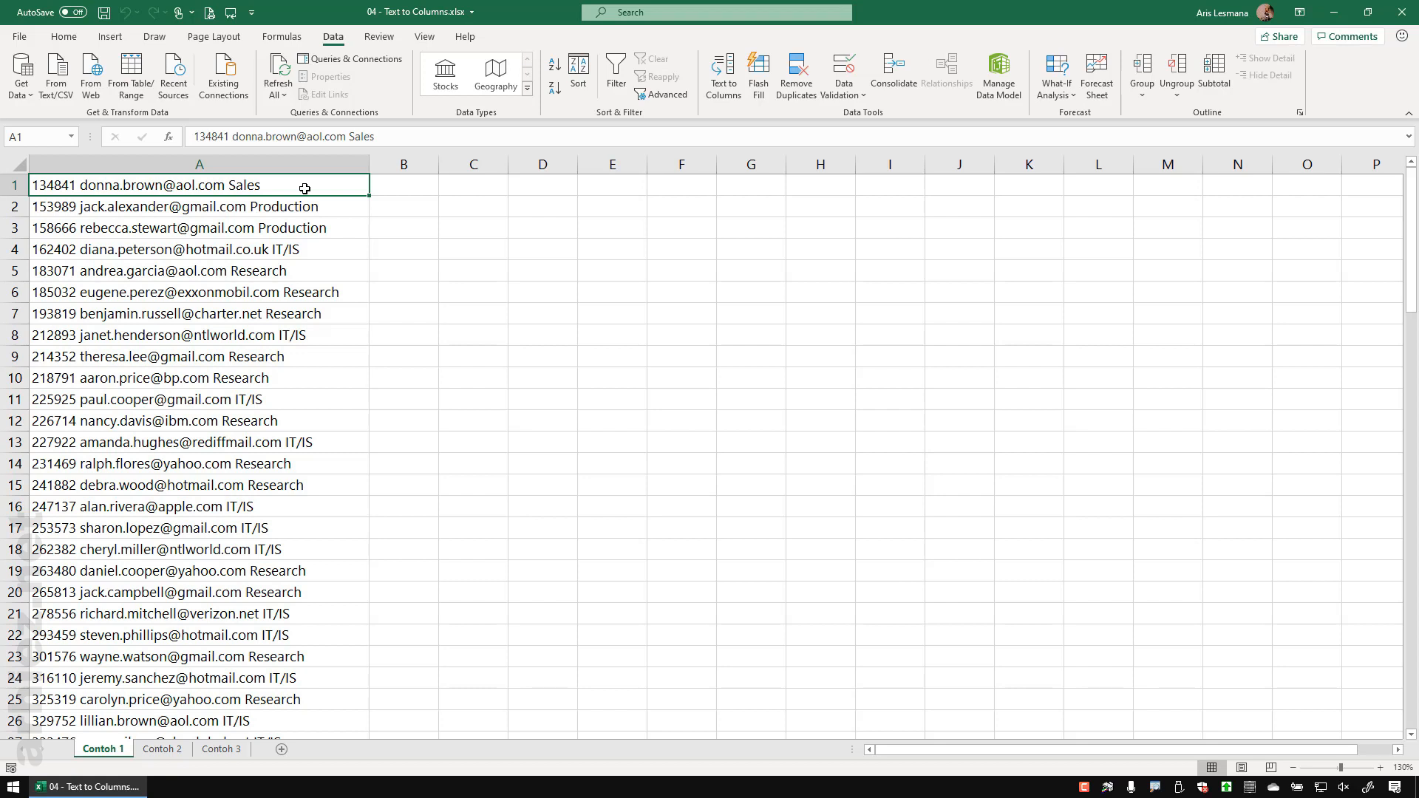
click(227, 157)
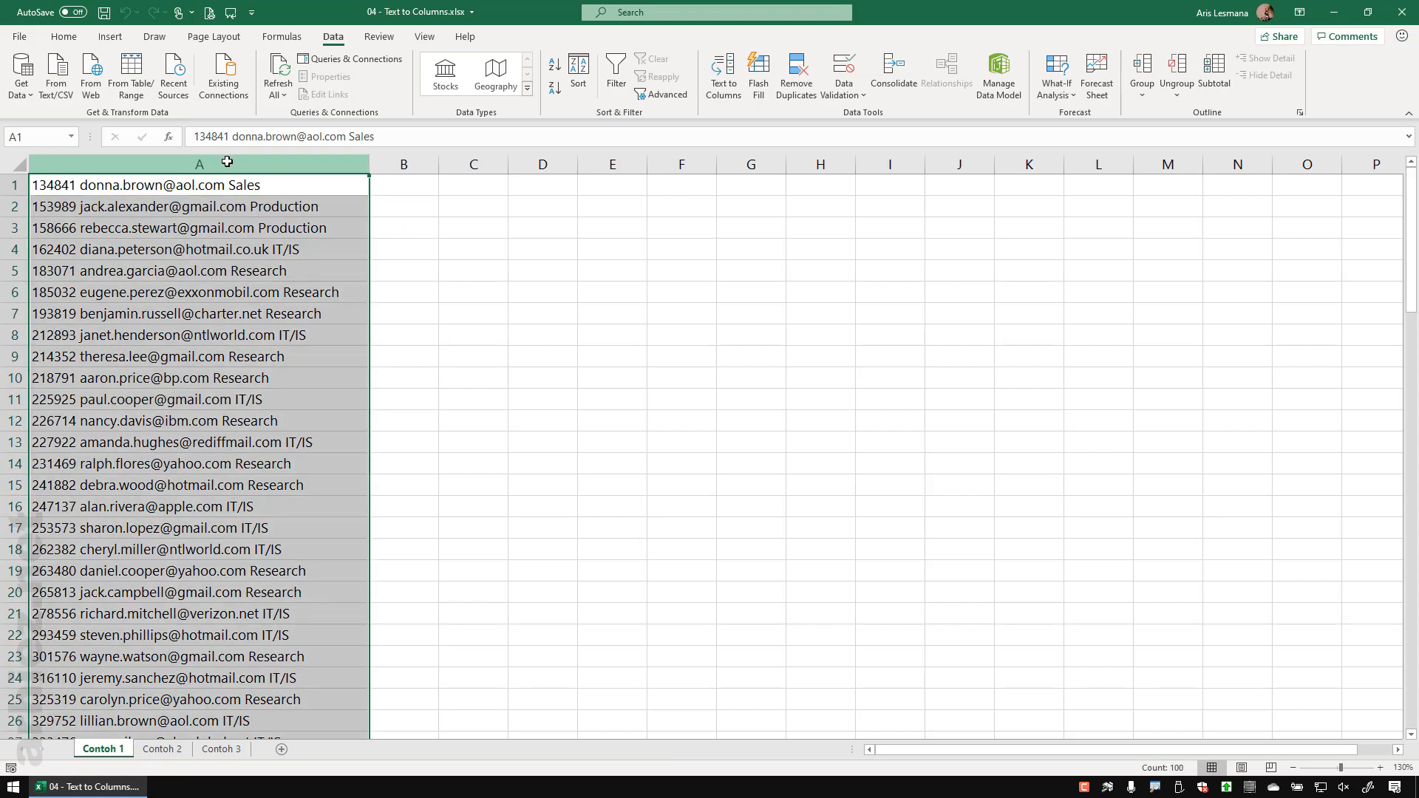
click(735, 96)
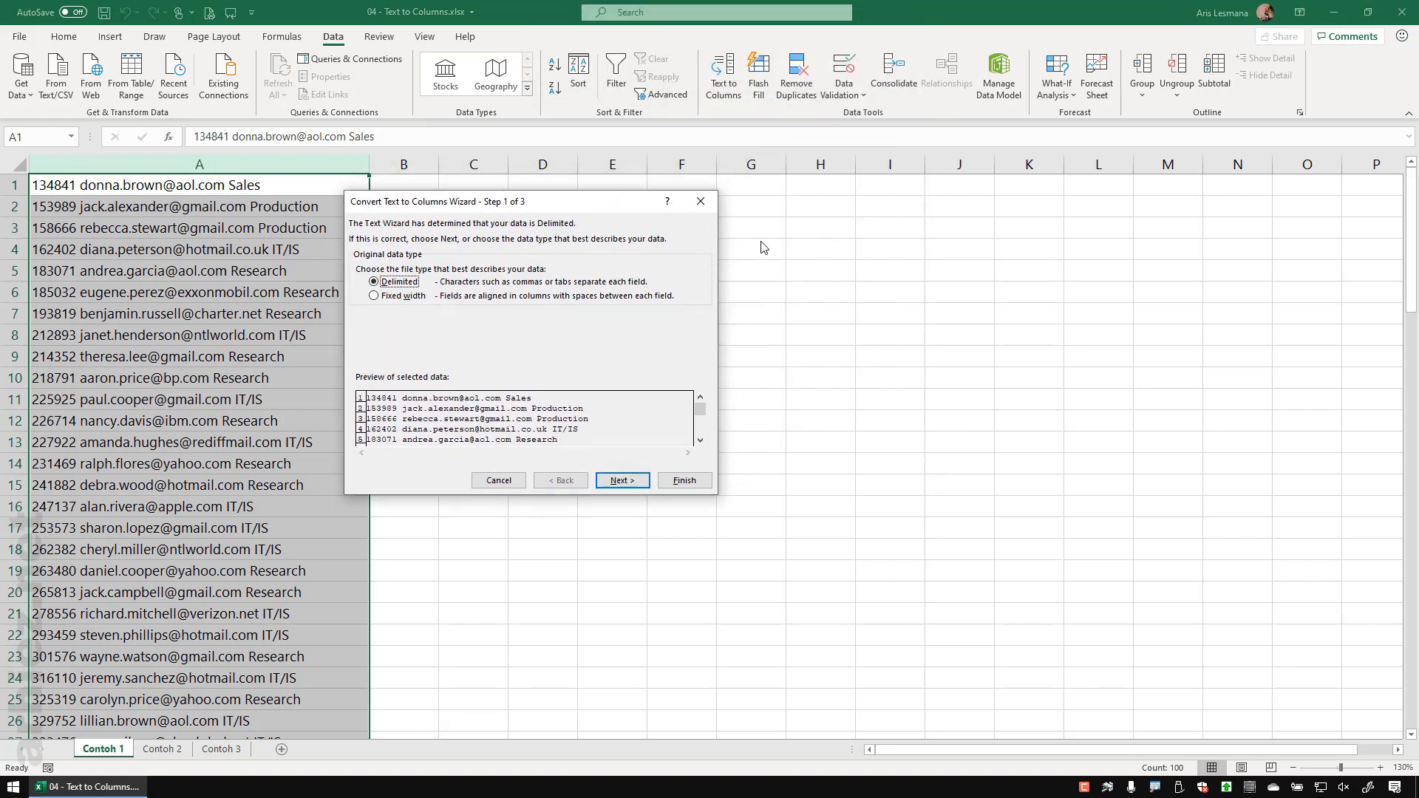
mouse_move(348, 364)
mouse_down()
mouse_move(576, 413)
mouse_move(683, 459)
mouse_move(727, 457)
mouse_up()
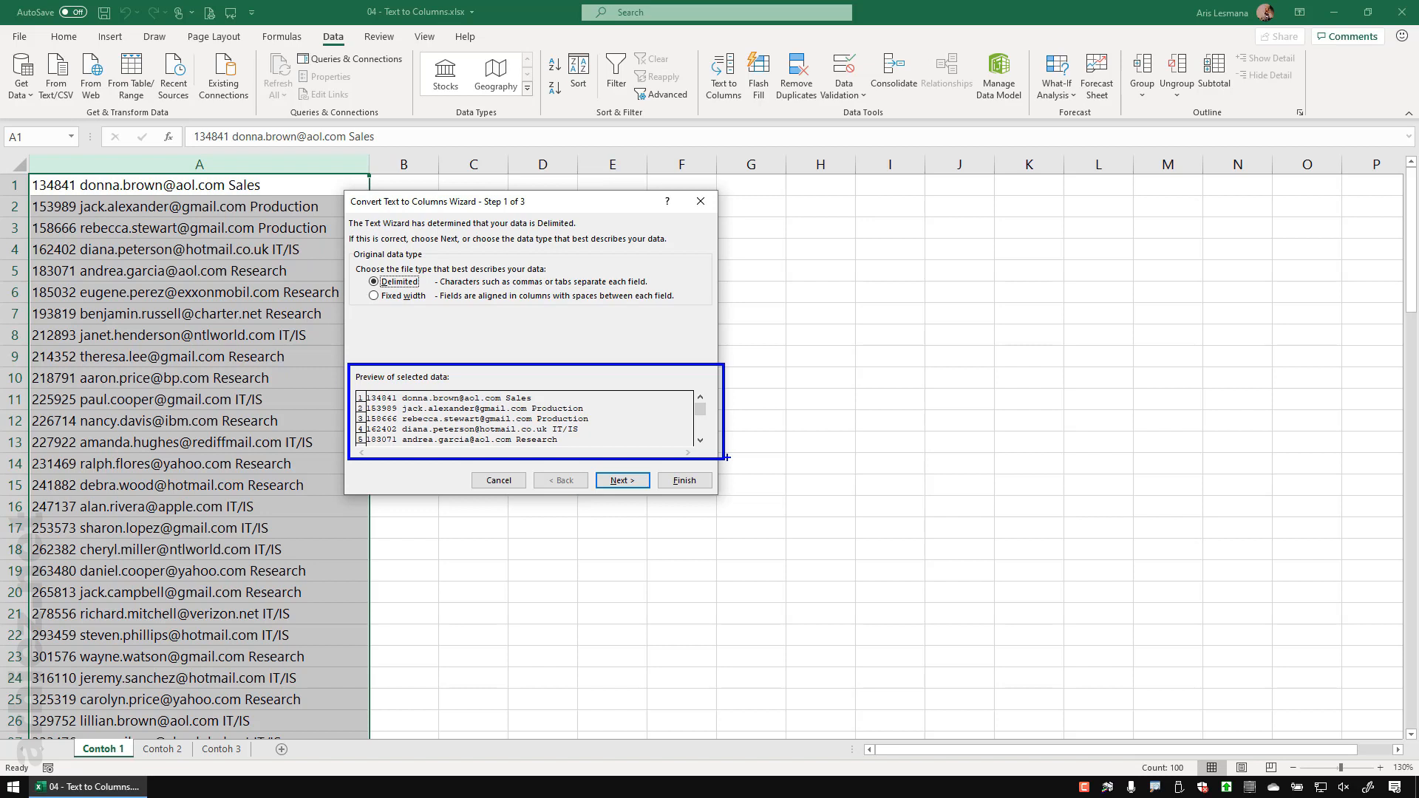
key(Escape)
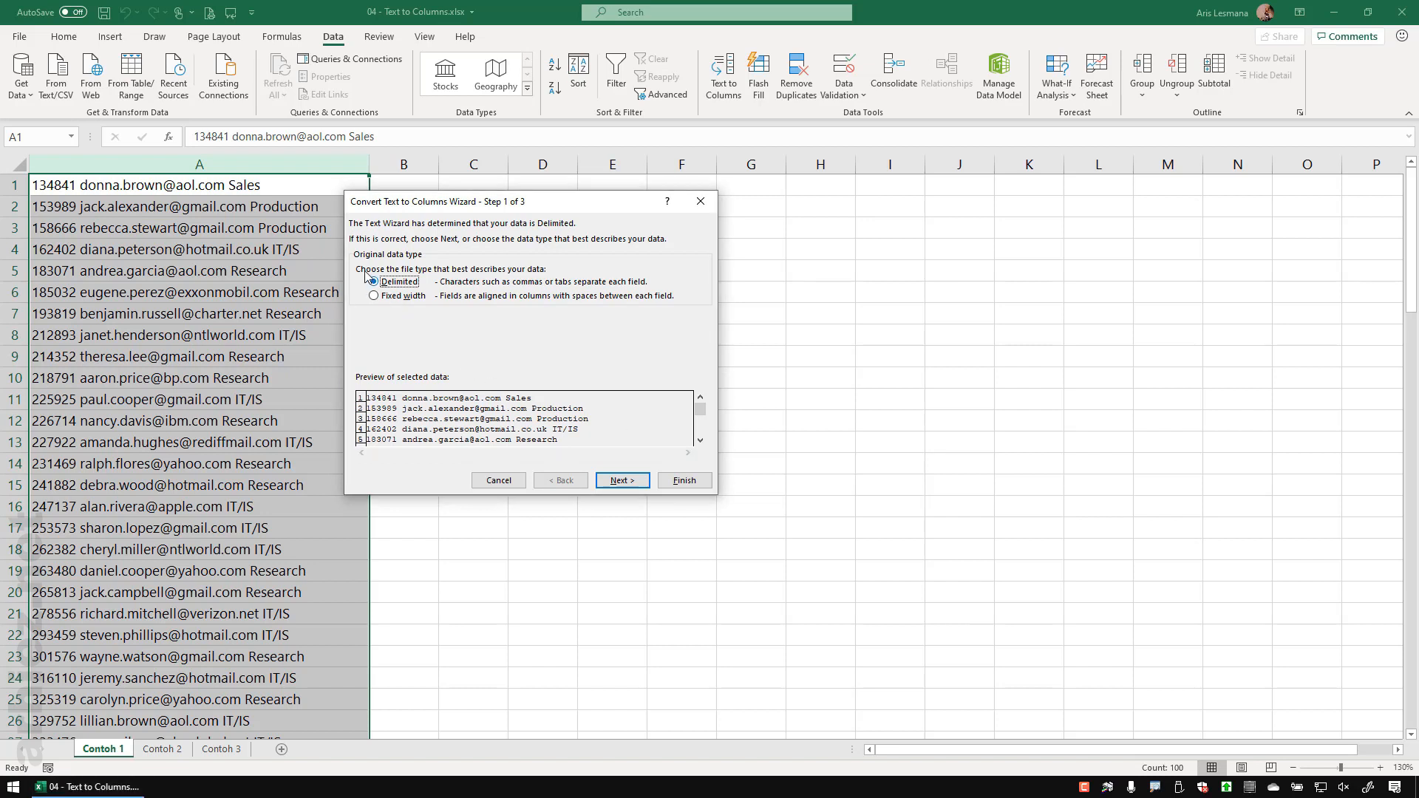
drag(347, 252, 706, 318)
click(628, 481)
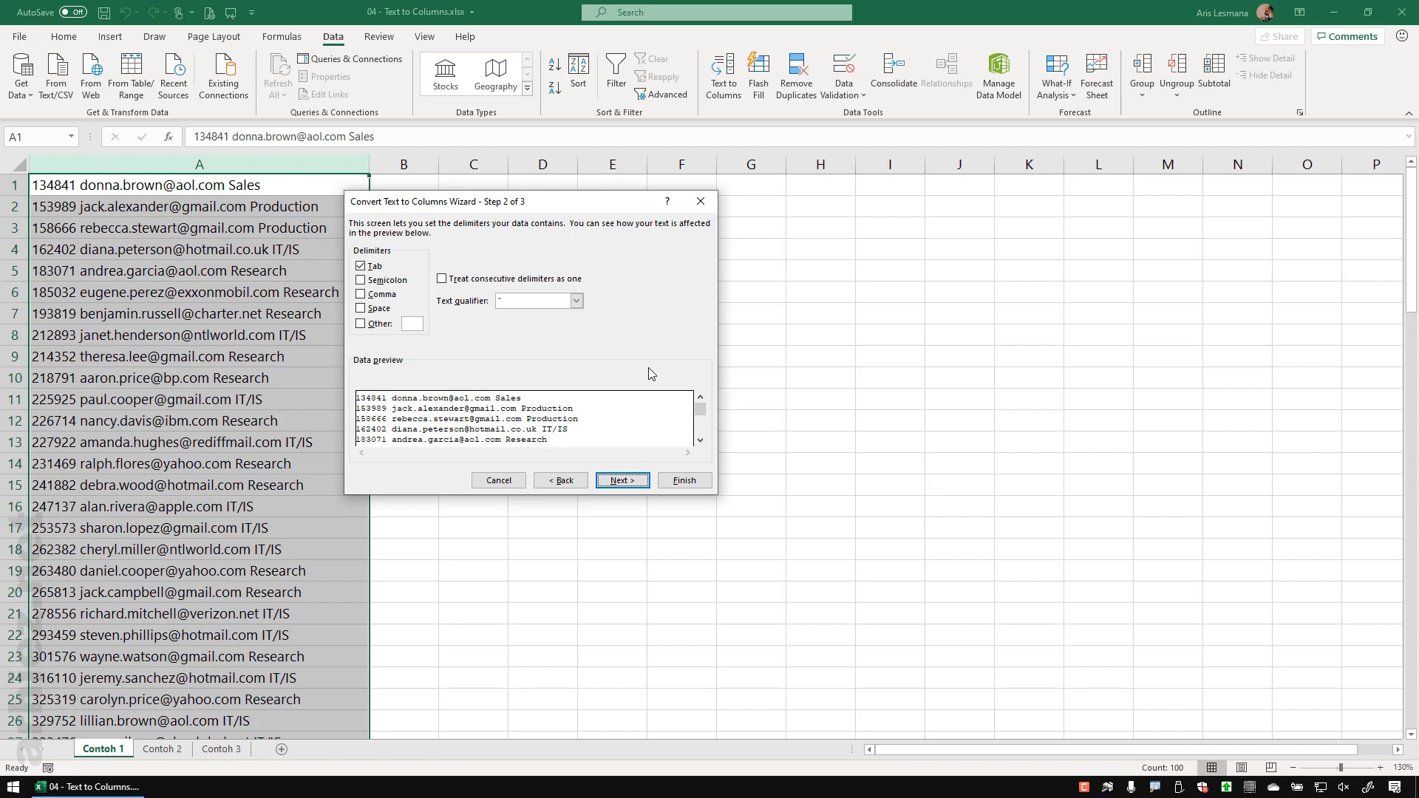
- Use only Space as the delimiter, without Tab, and finish the conversion with A1 as the destination
click(361, 308)
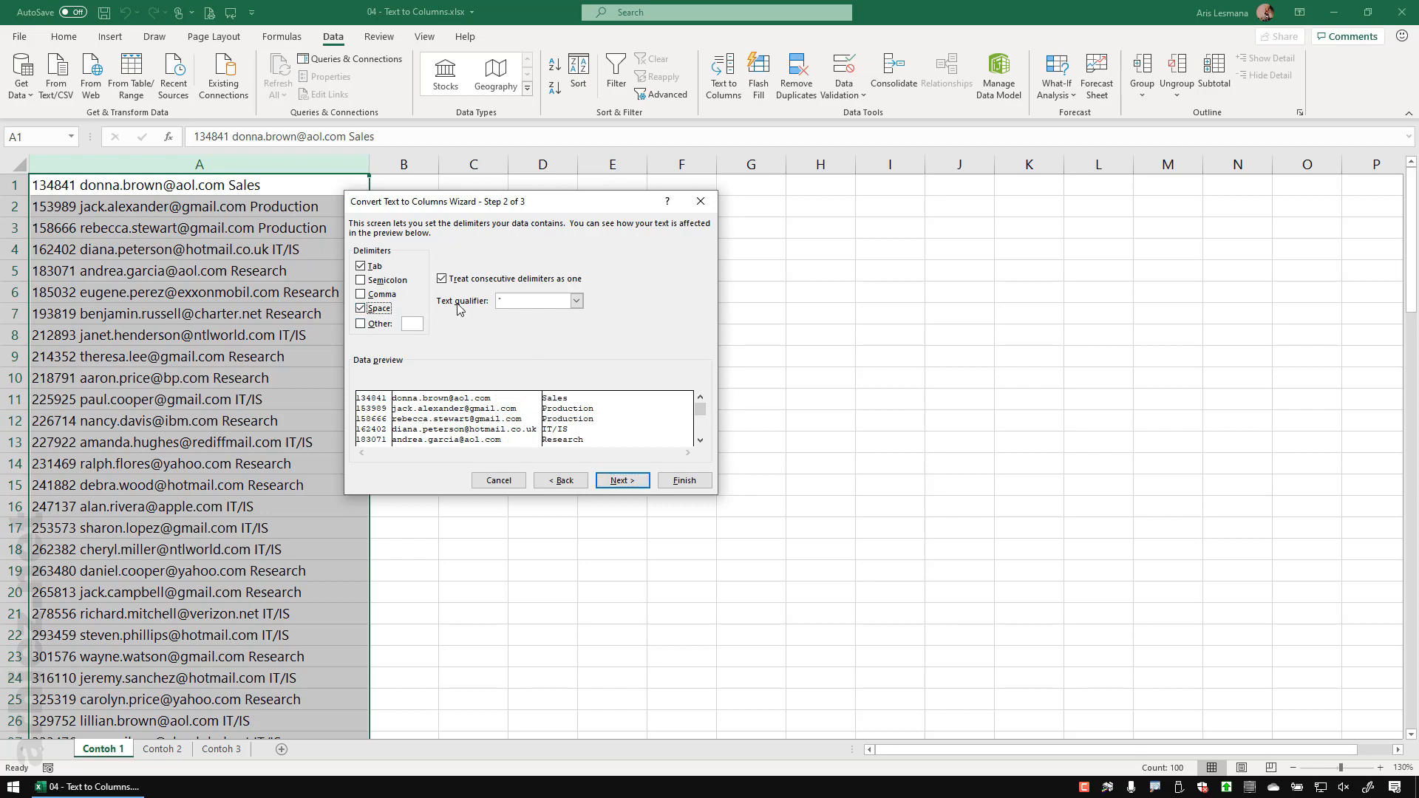
click(360, 267)
click(624, 484)
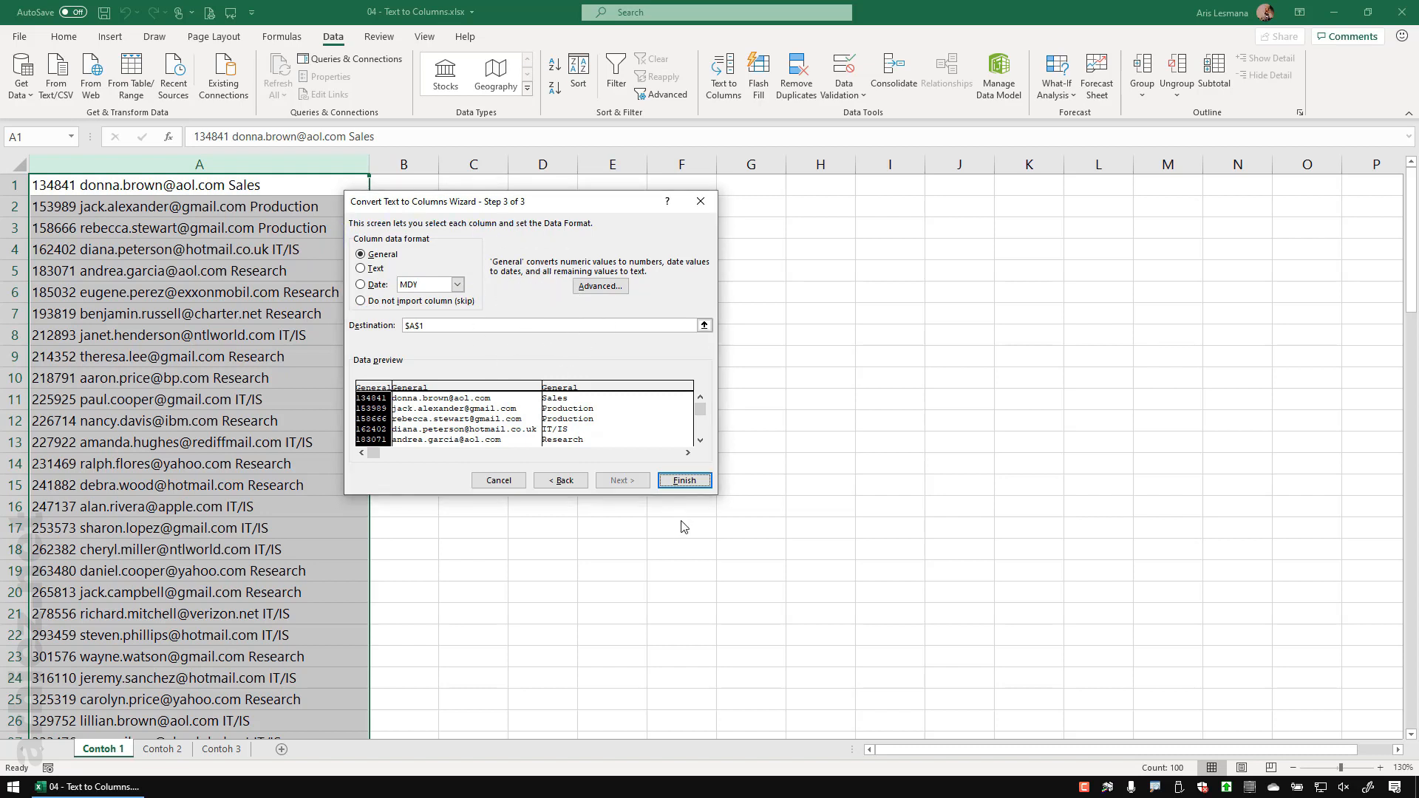
click(684, 481)
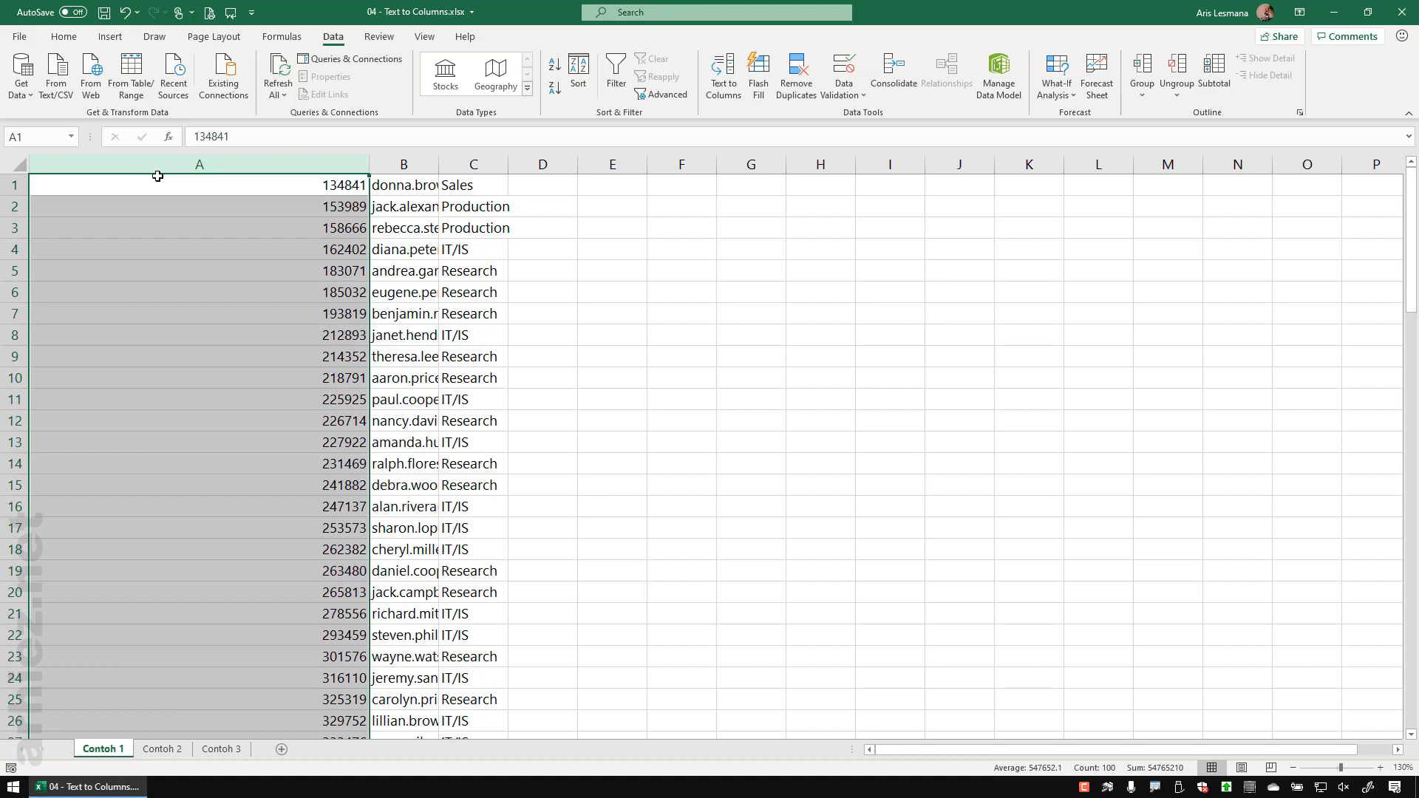
- AutoFit the widths of columns A to C to their contents
drag(229, 164, 462, 161)
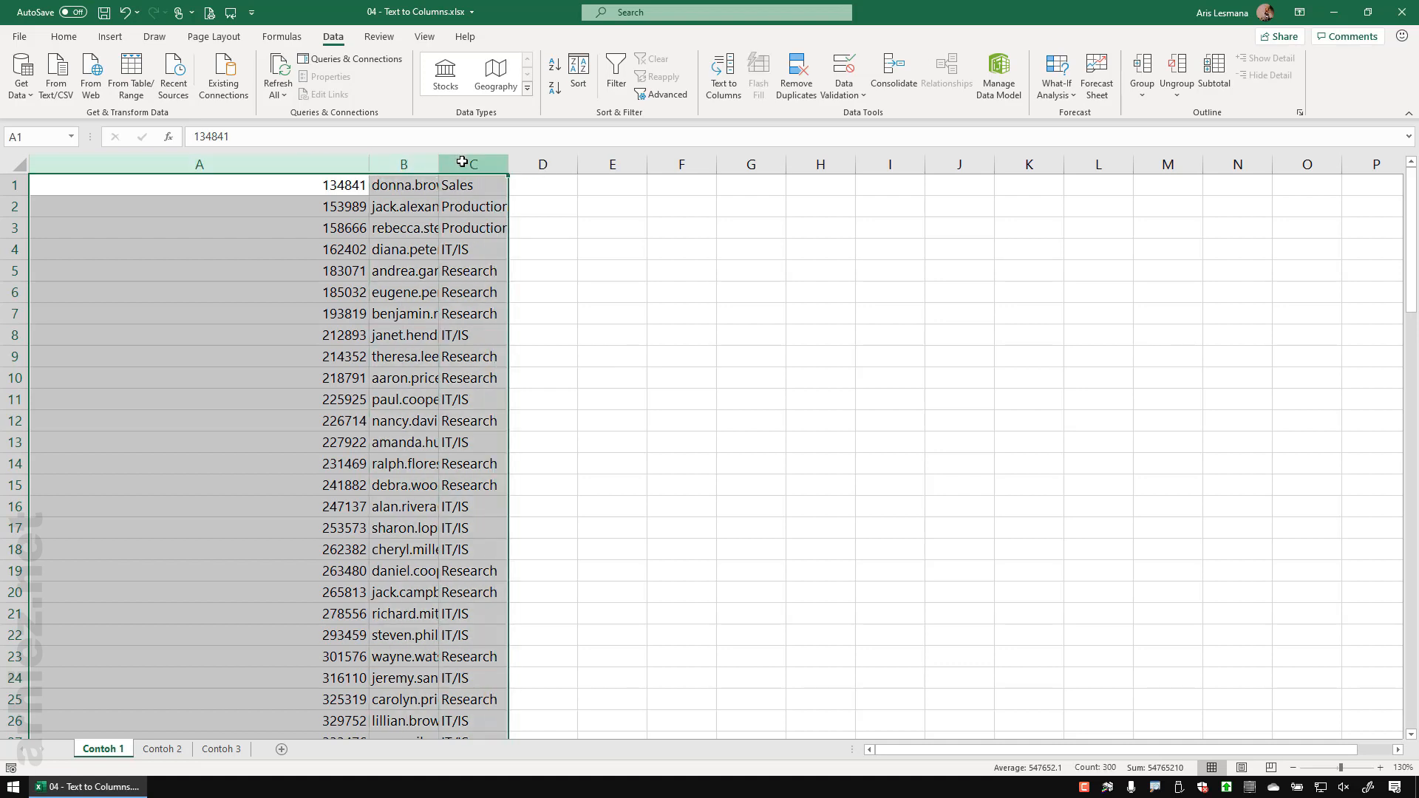
click(64, 37)
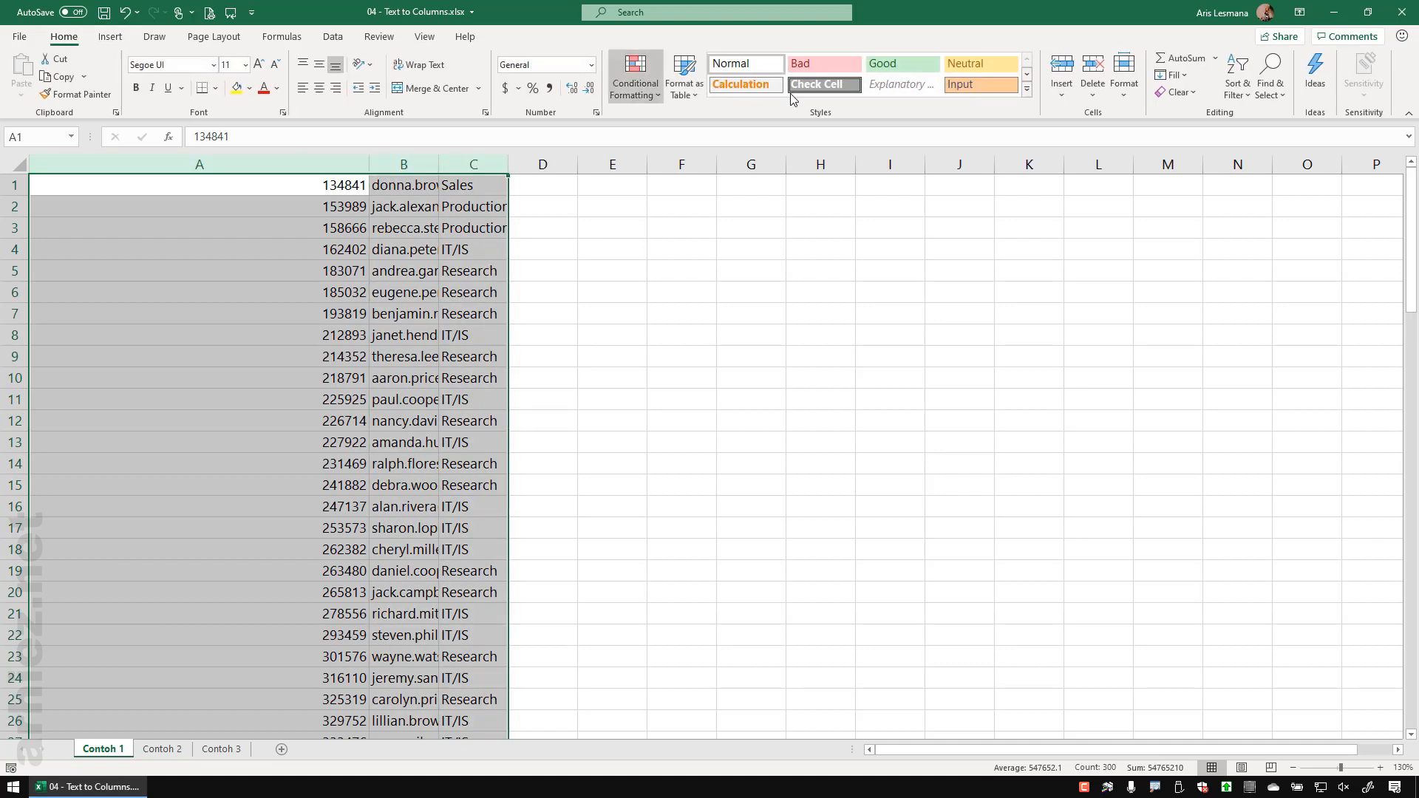
click(1124, 94)
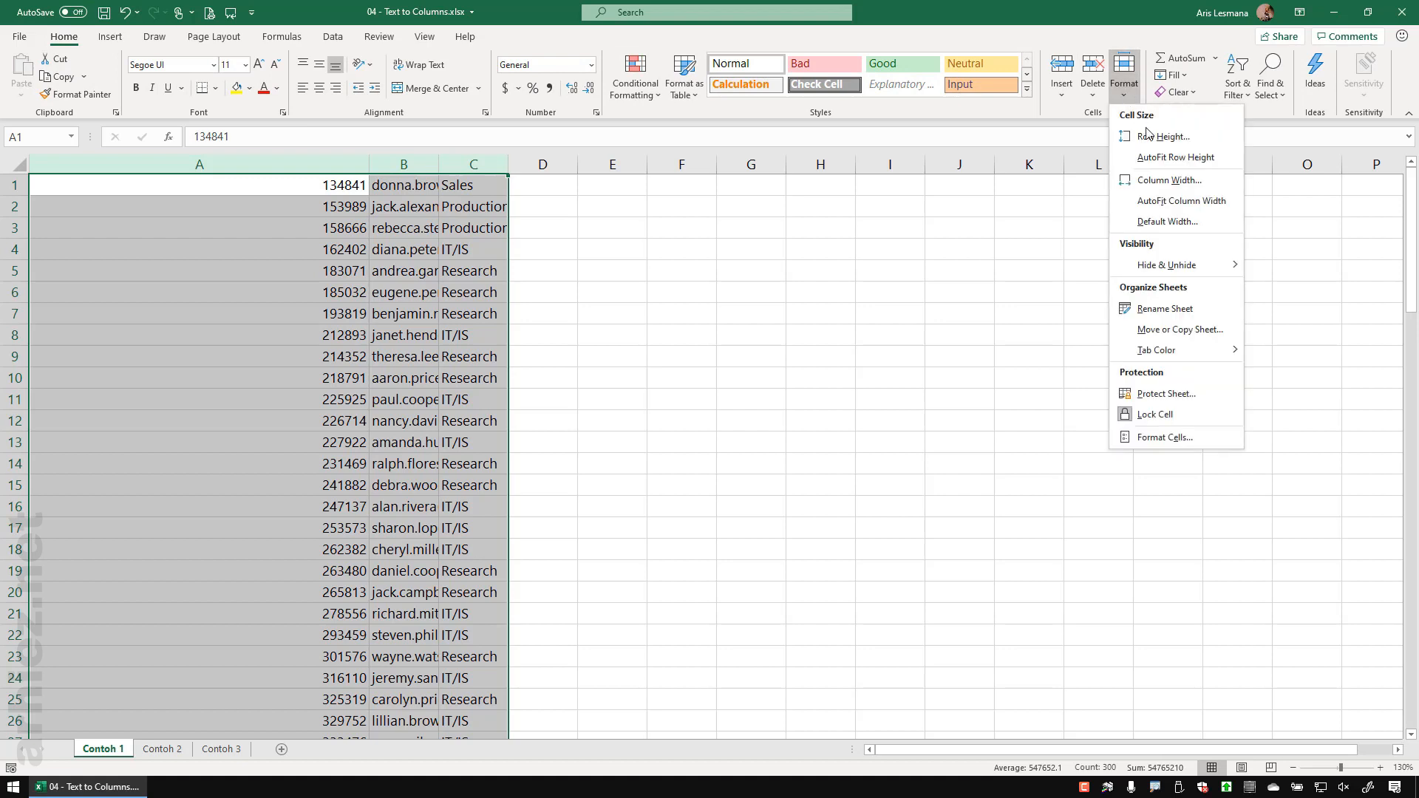
click(1169, 199)
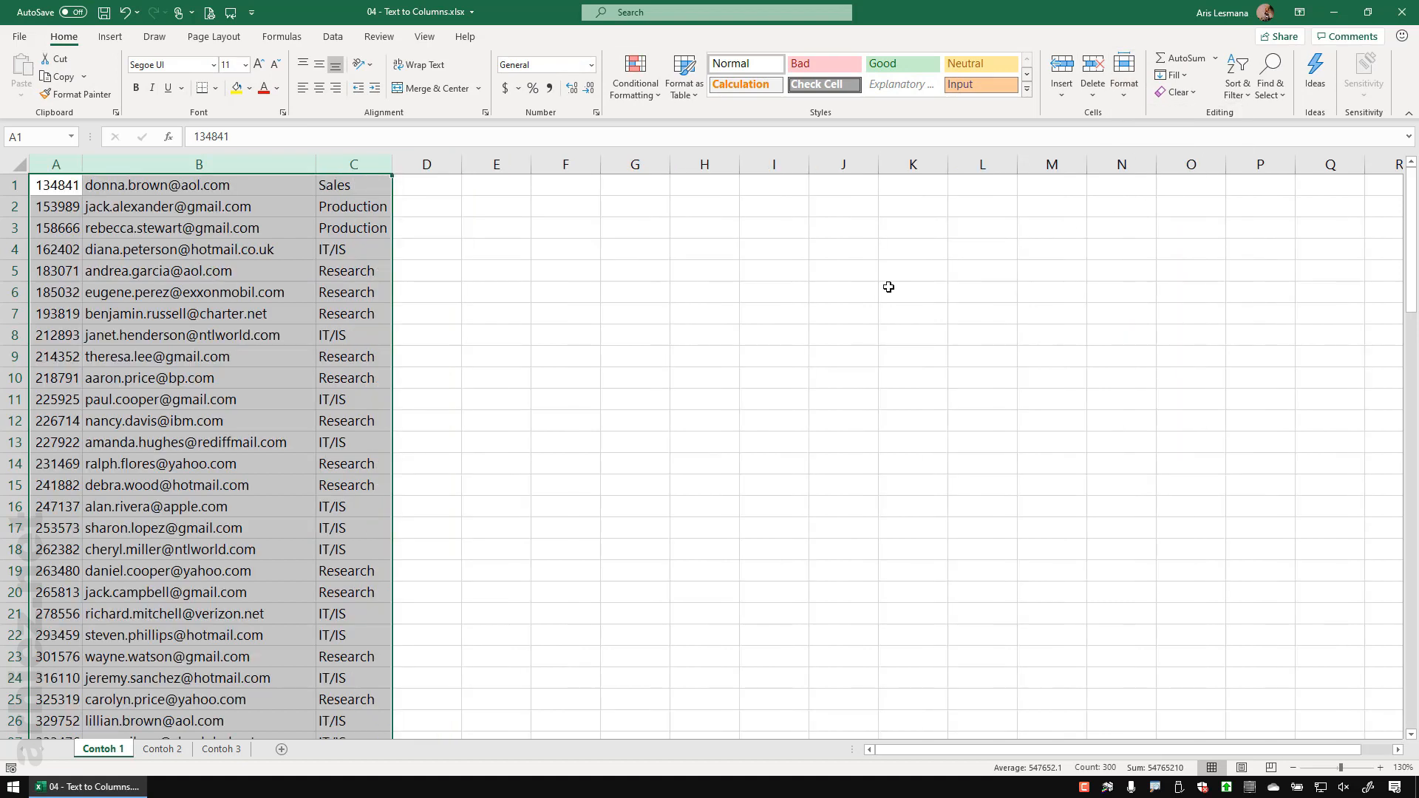
- Undo the column width AutoFit and the text split on the Contoh 1 sheet
click(670, 366)
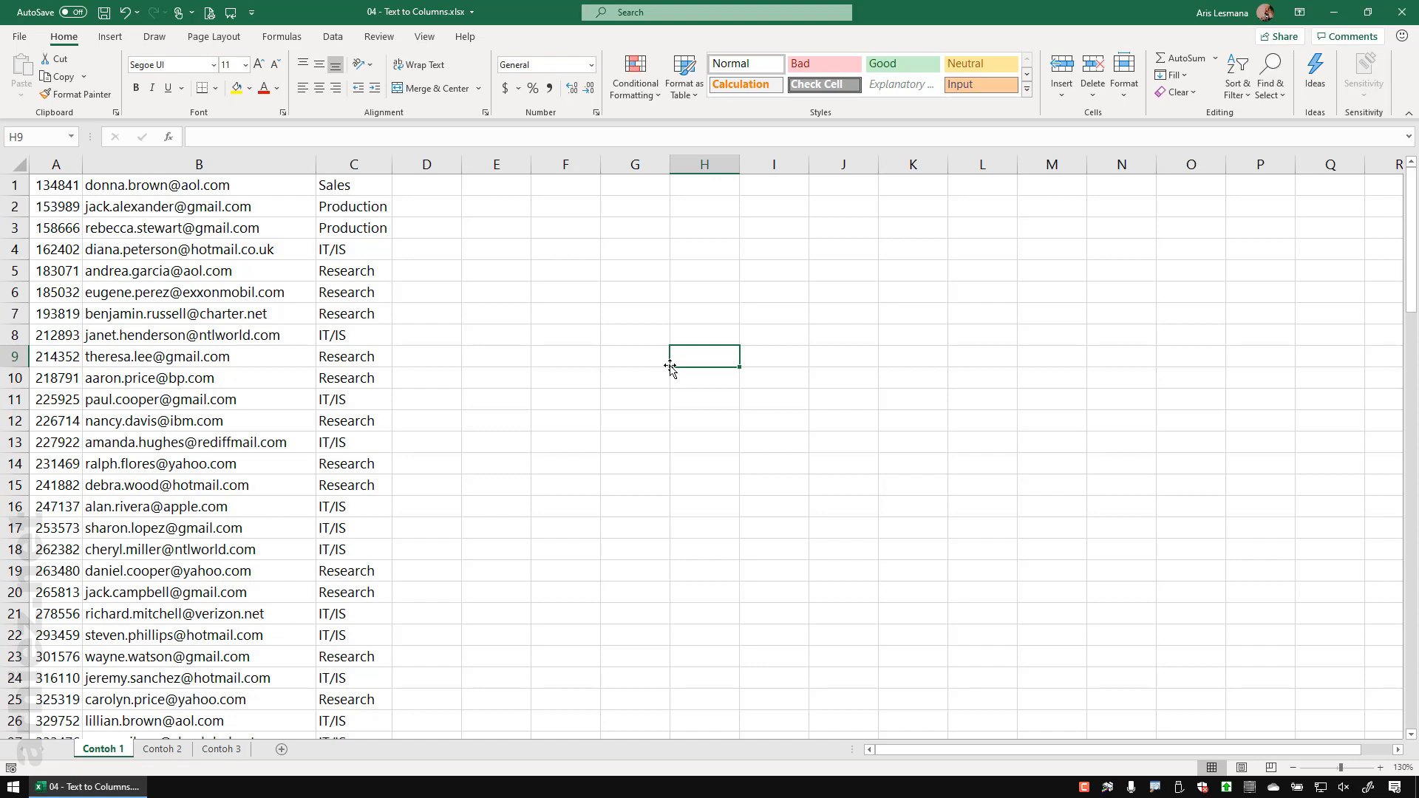
key(ctrl+z)
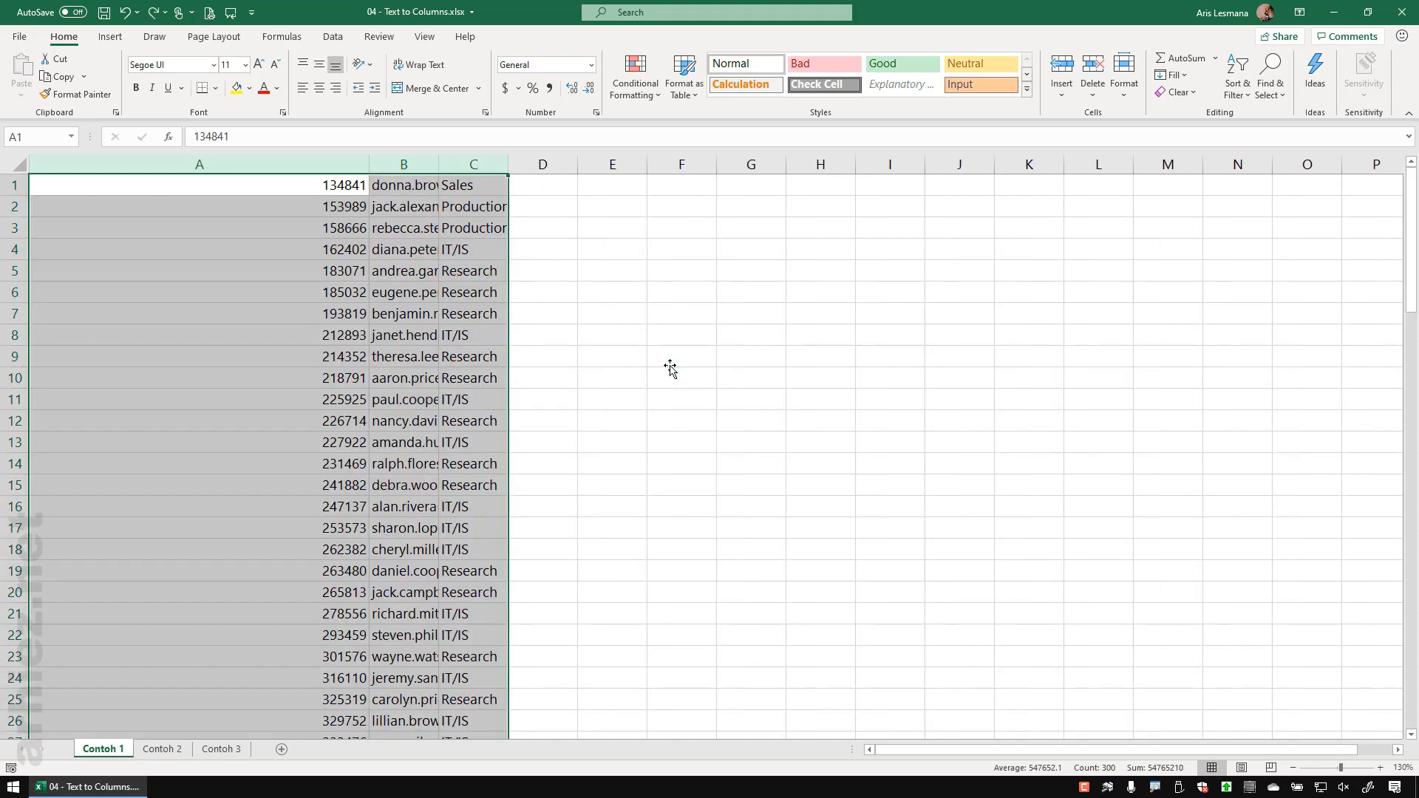
click(592, 373)
- Run Text to Columns on column A again as delimited data split at spaces, up to the destination settings
click(286, 164)
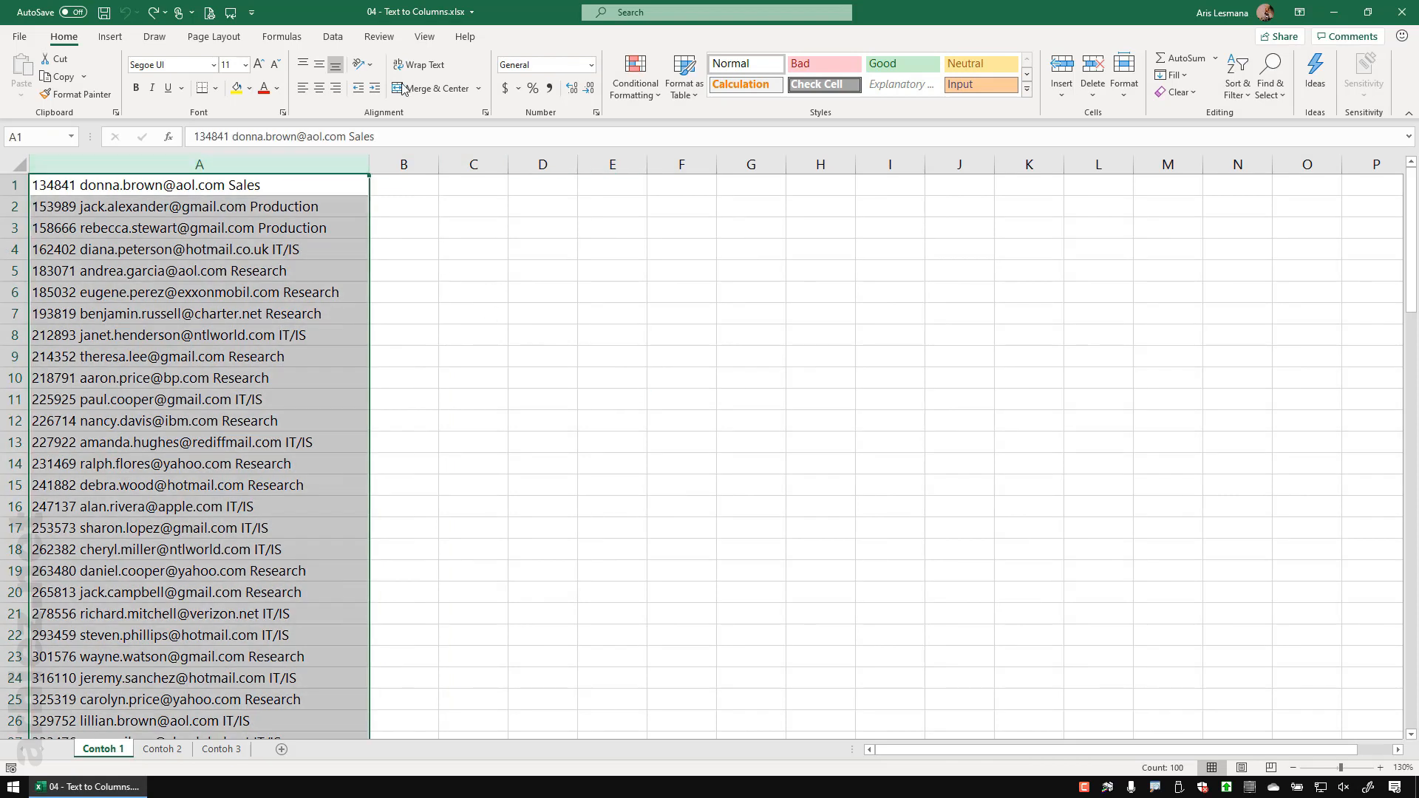
click(332, 37)
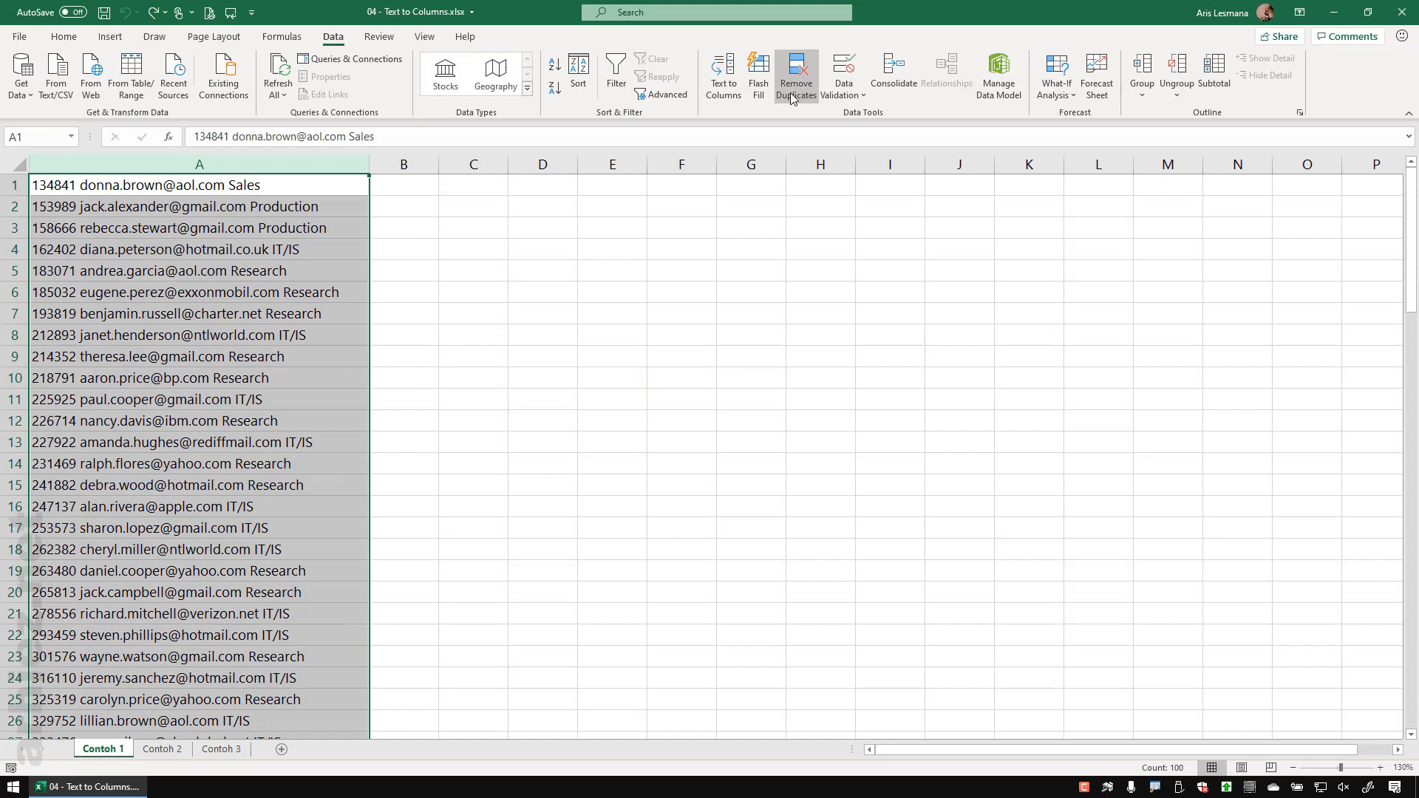
click(723, 82)
click(622, 482)
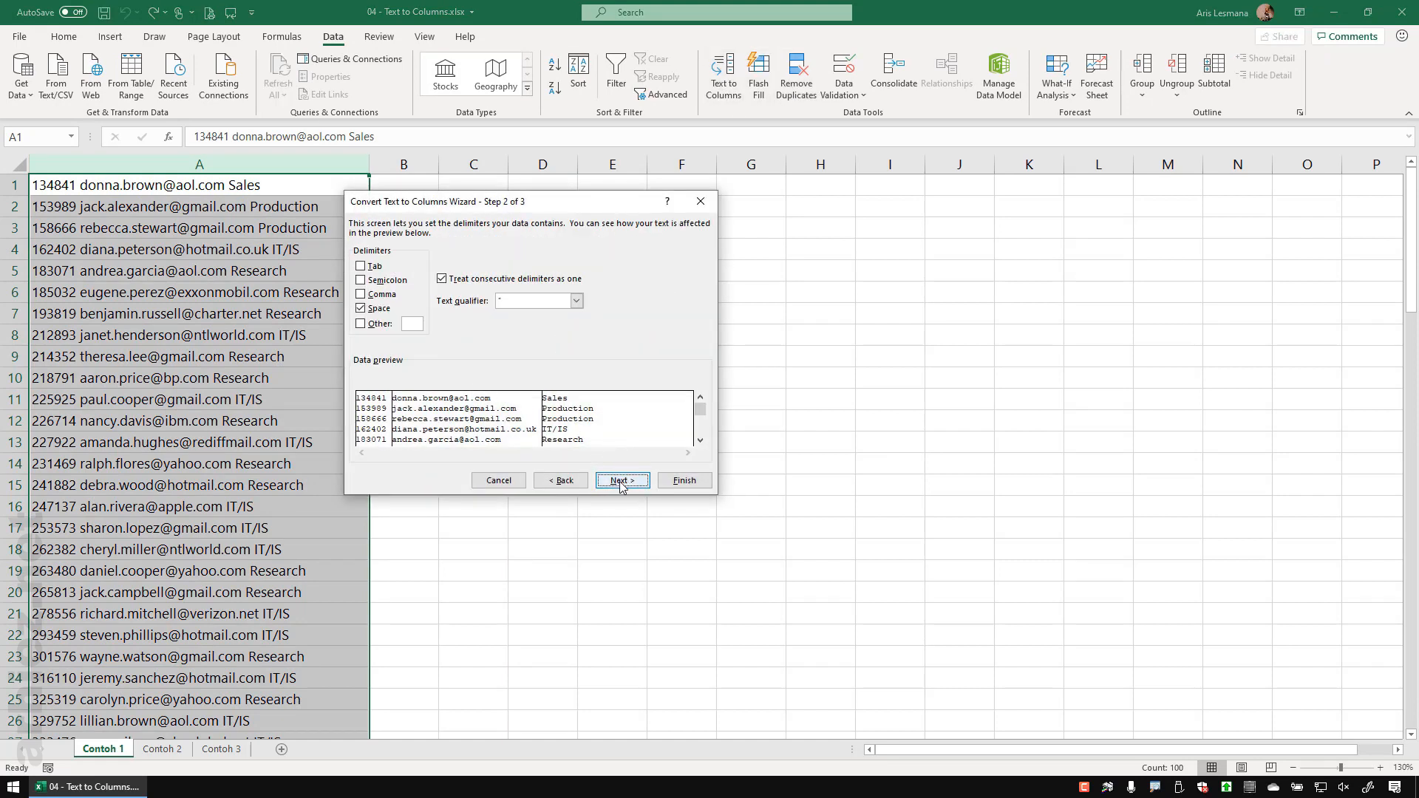
click(622, 481)
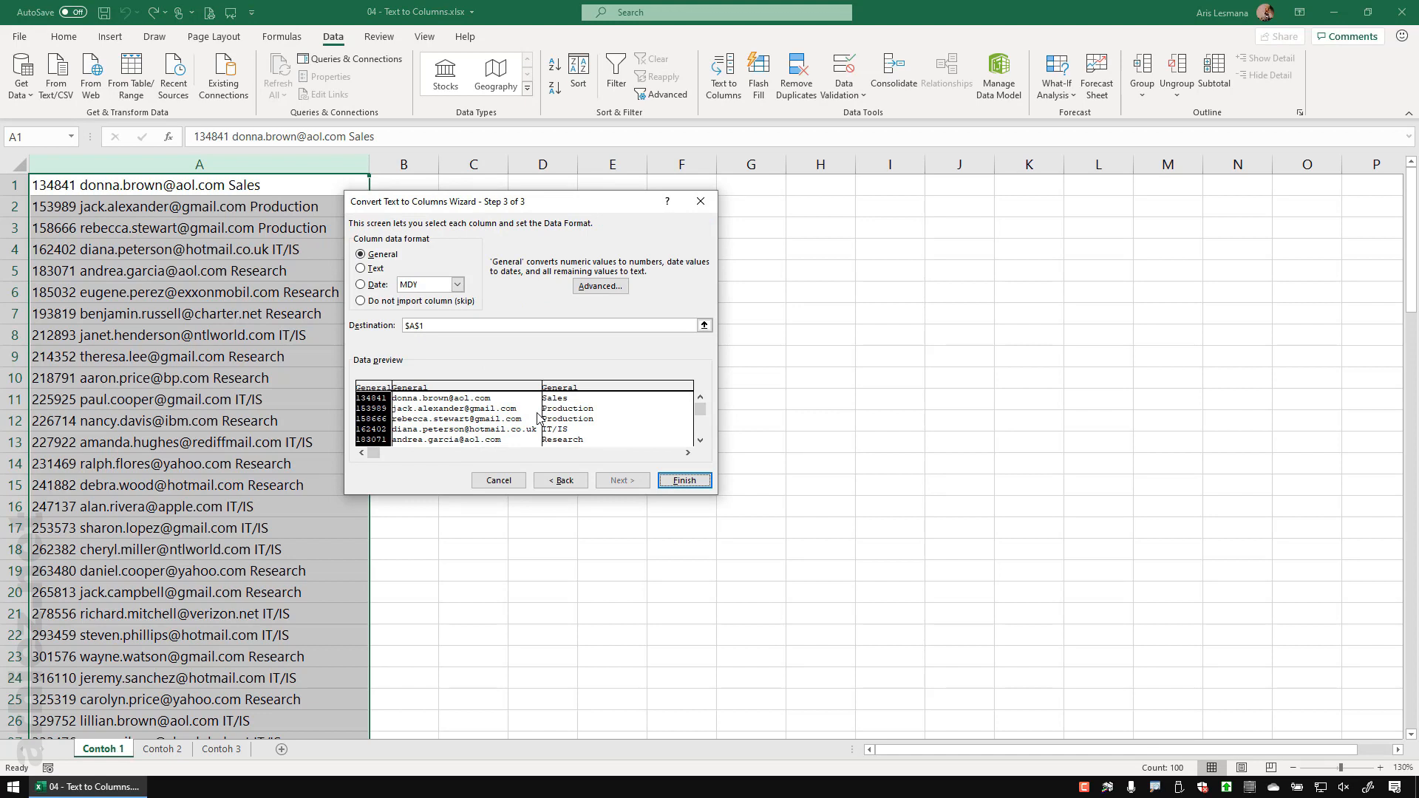
- Set the destination of the split data to cell D1 and finish the conversion
drag(344, 302, 741, 344)
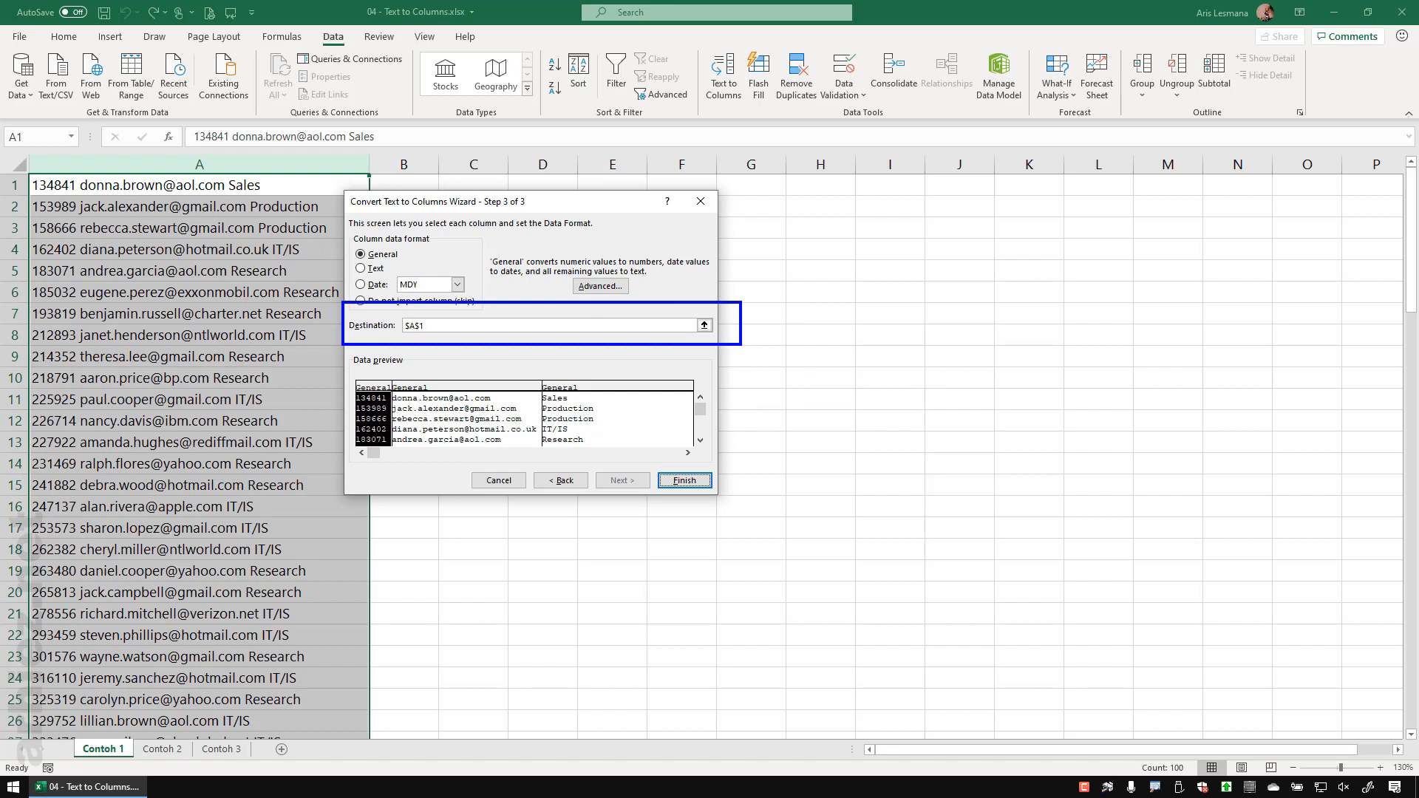
key(Escape)
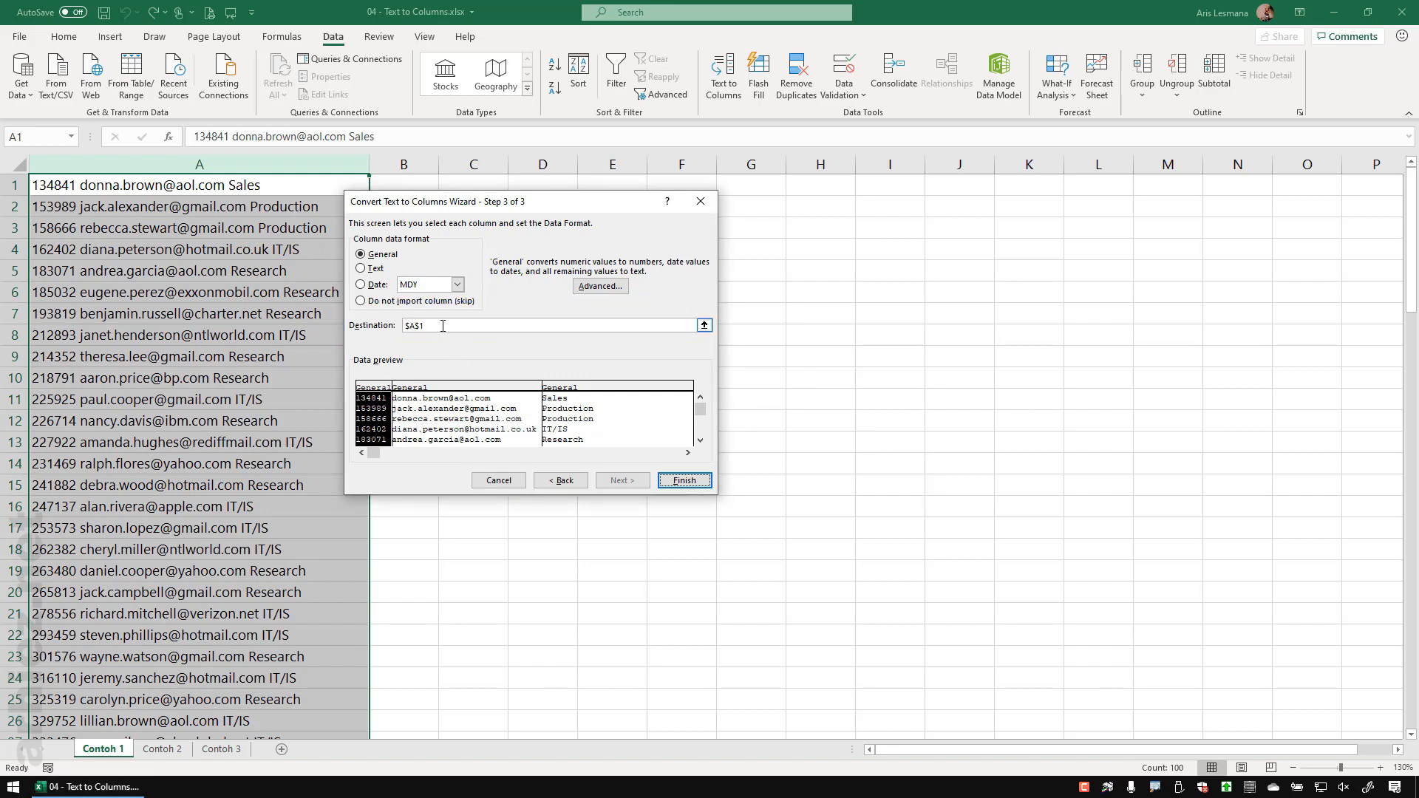
click(443, 325)
drag(541, 202, 552, 322)
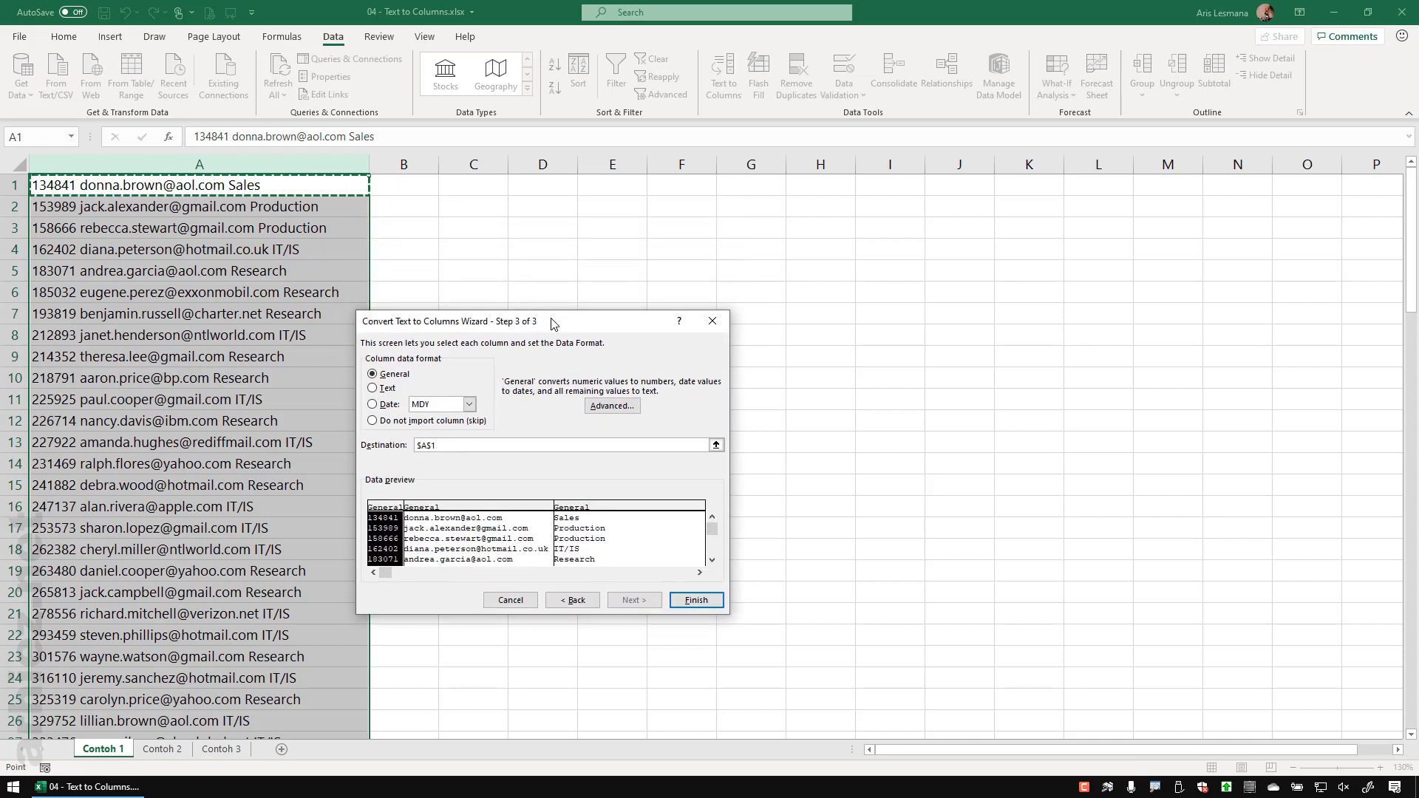
click(542, 184)
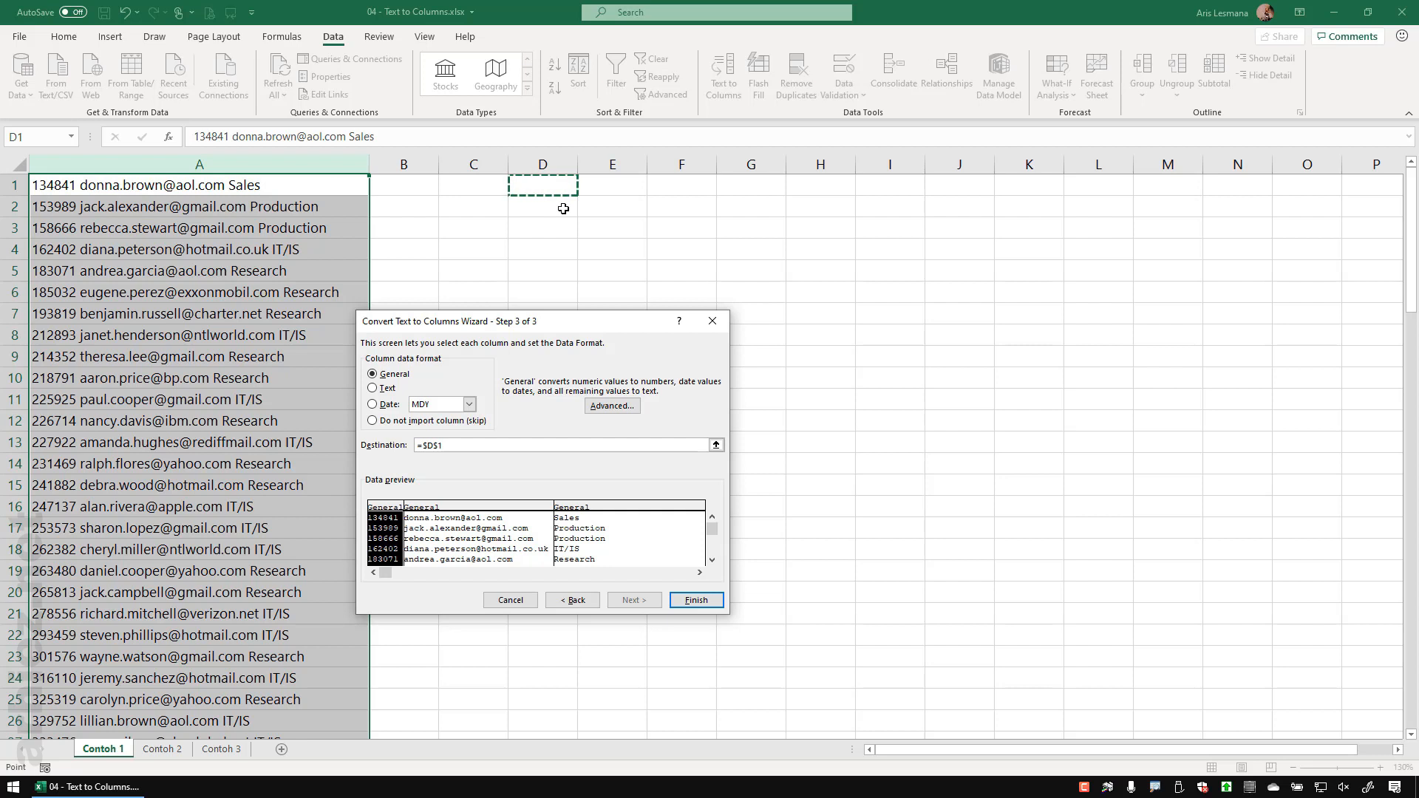
click(698, 601)
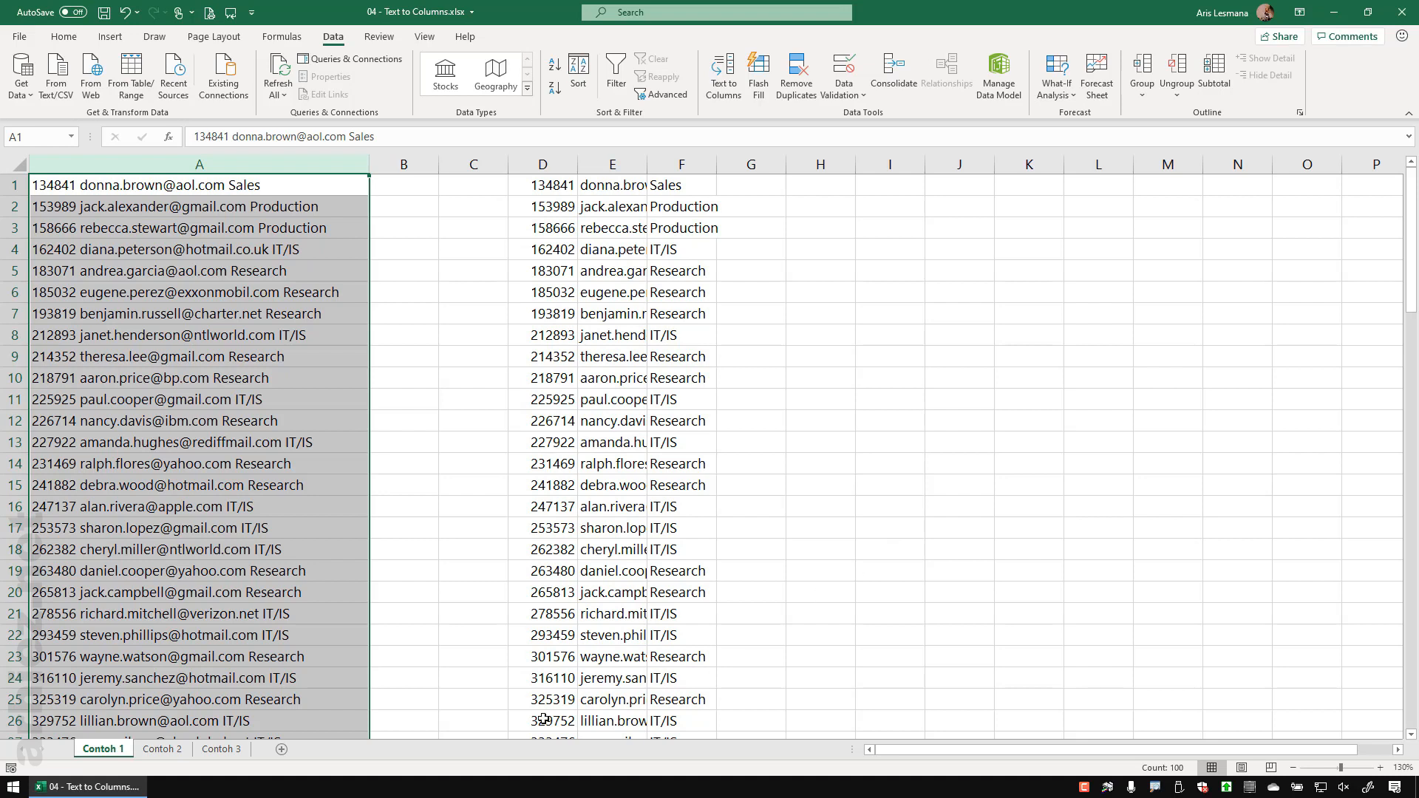
- Switch to the Contoh 2 sheet and start Text to Columns on column A as delimited data
click(157, 751)
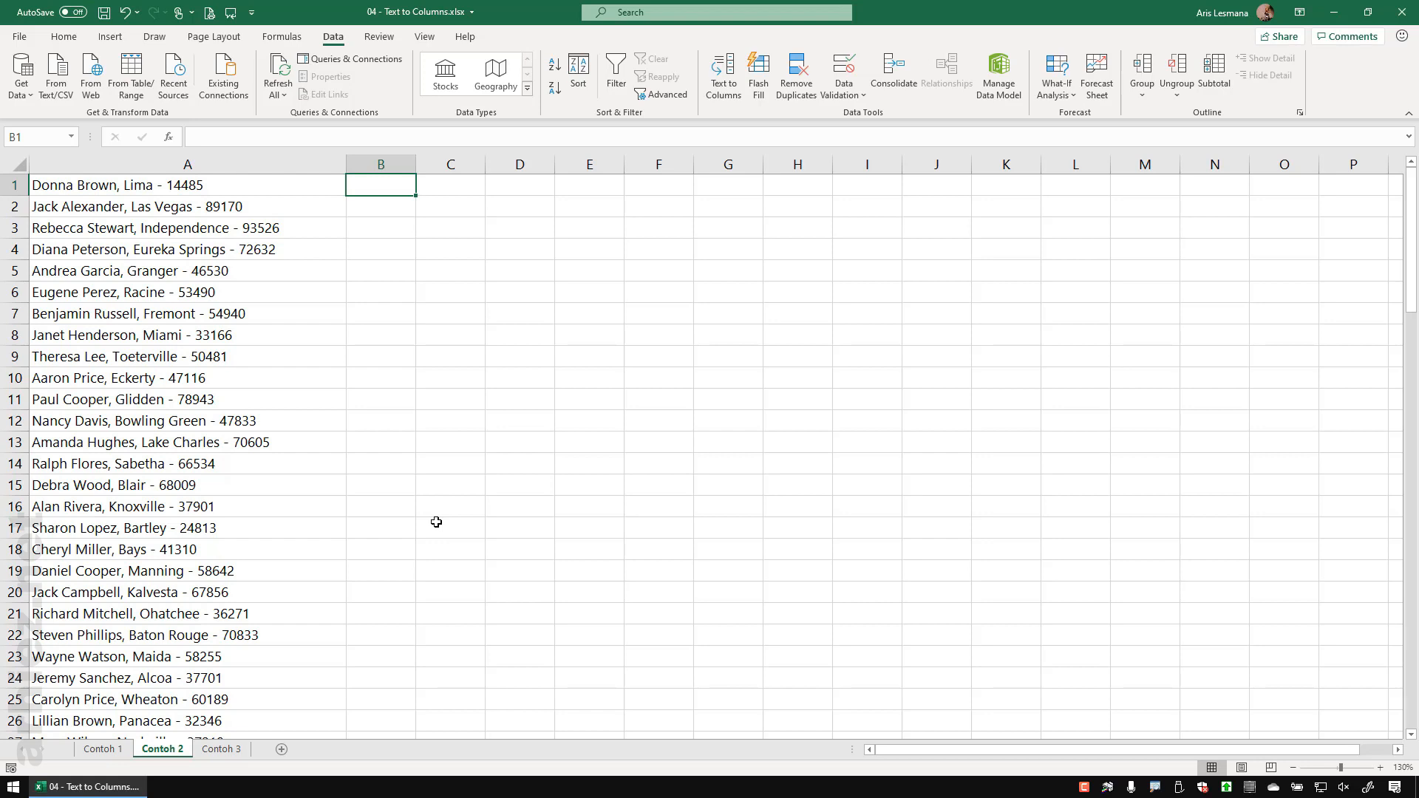
click(257, 165)
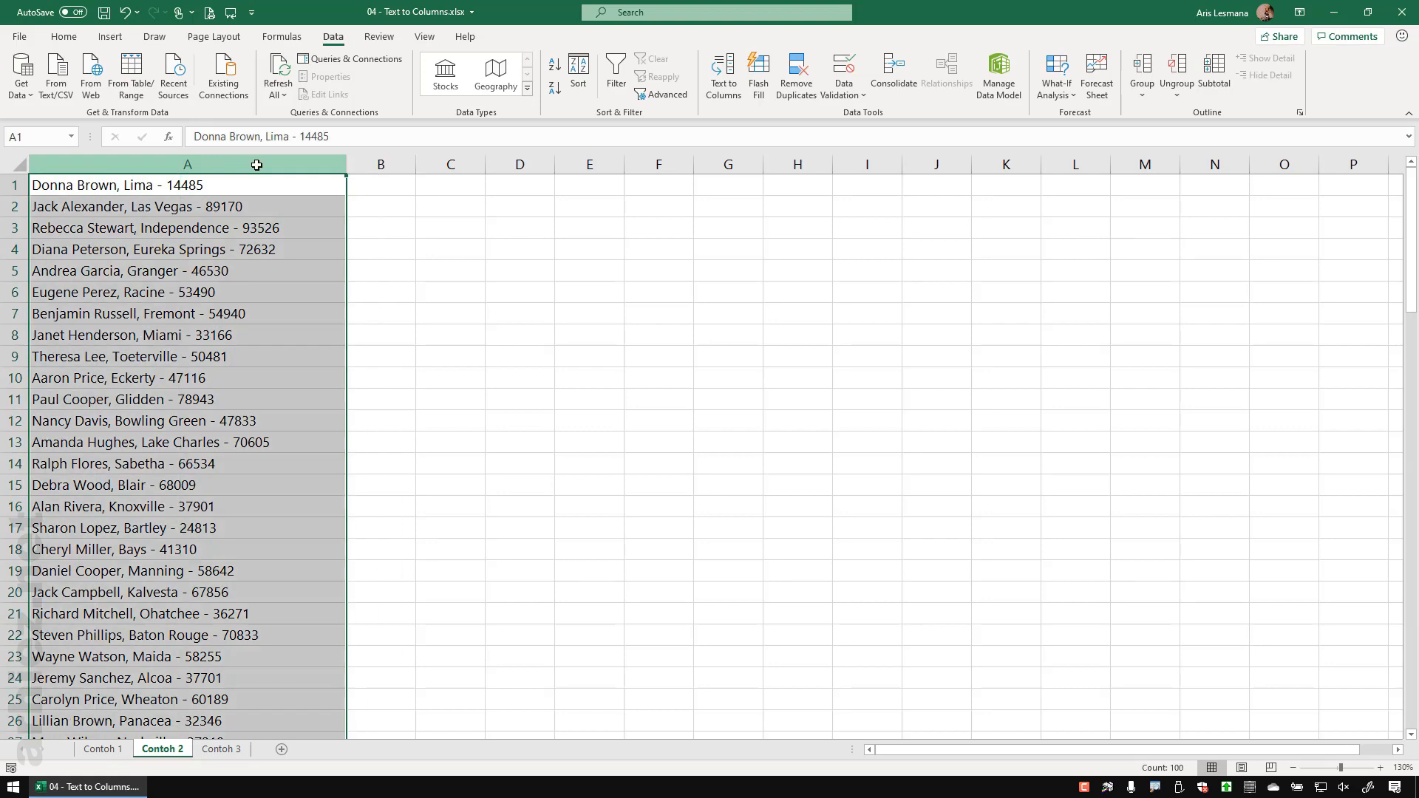
click(721, 94)
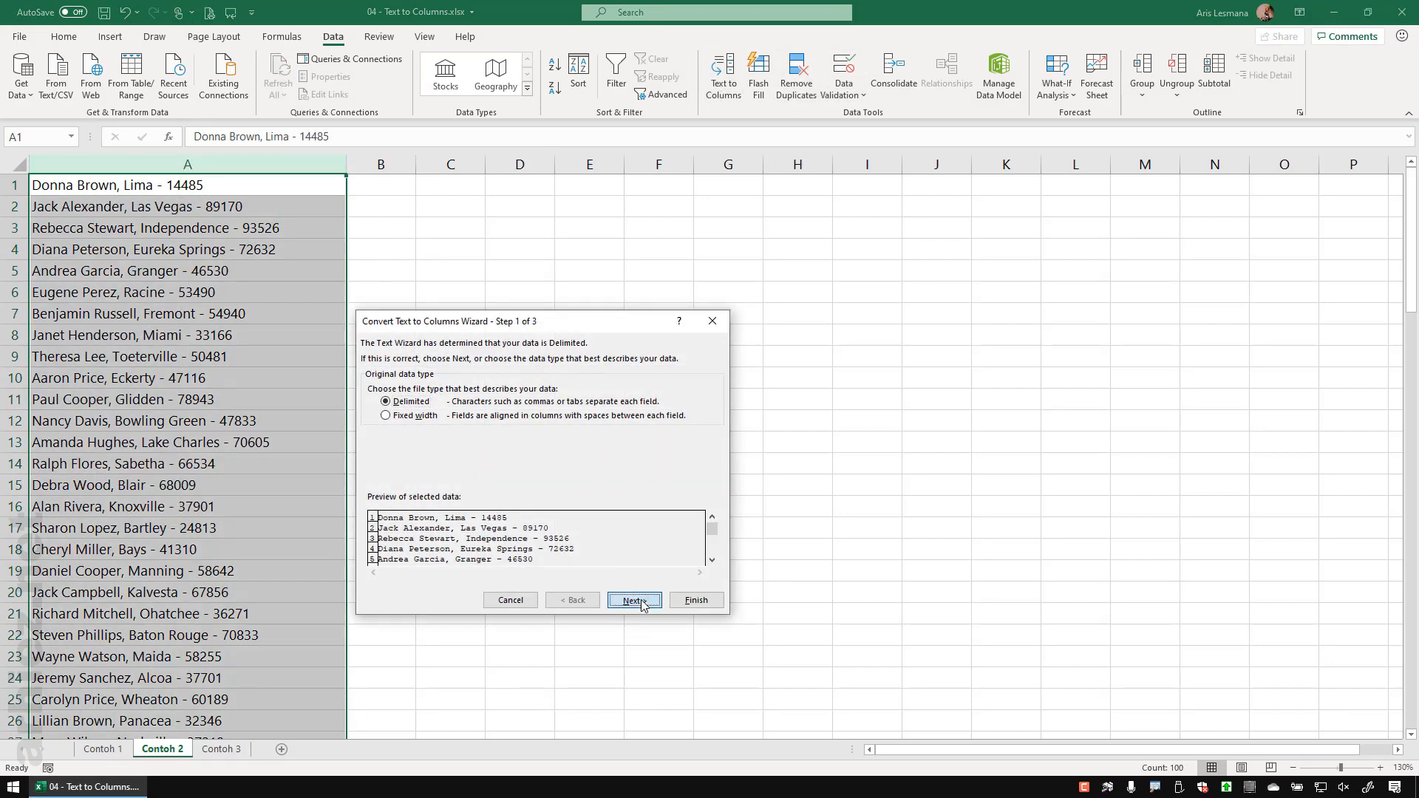
click(634, 600)
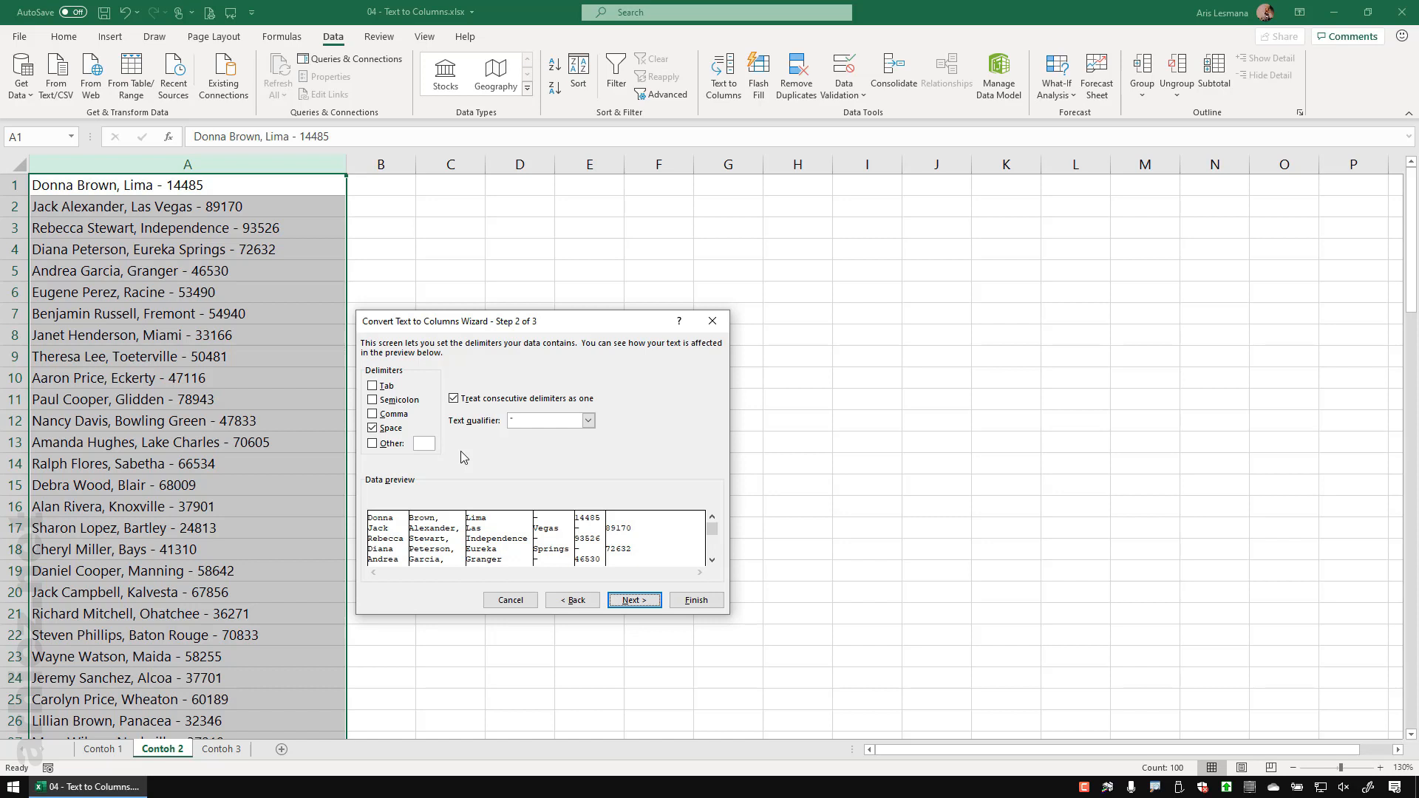
- Replace the Space delimiter with Comma plus a custom "-" delimiter, and finish the conversion with destination A1
click(396, 414)
click(392, 429)
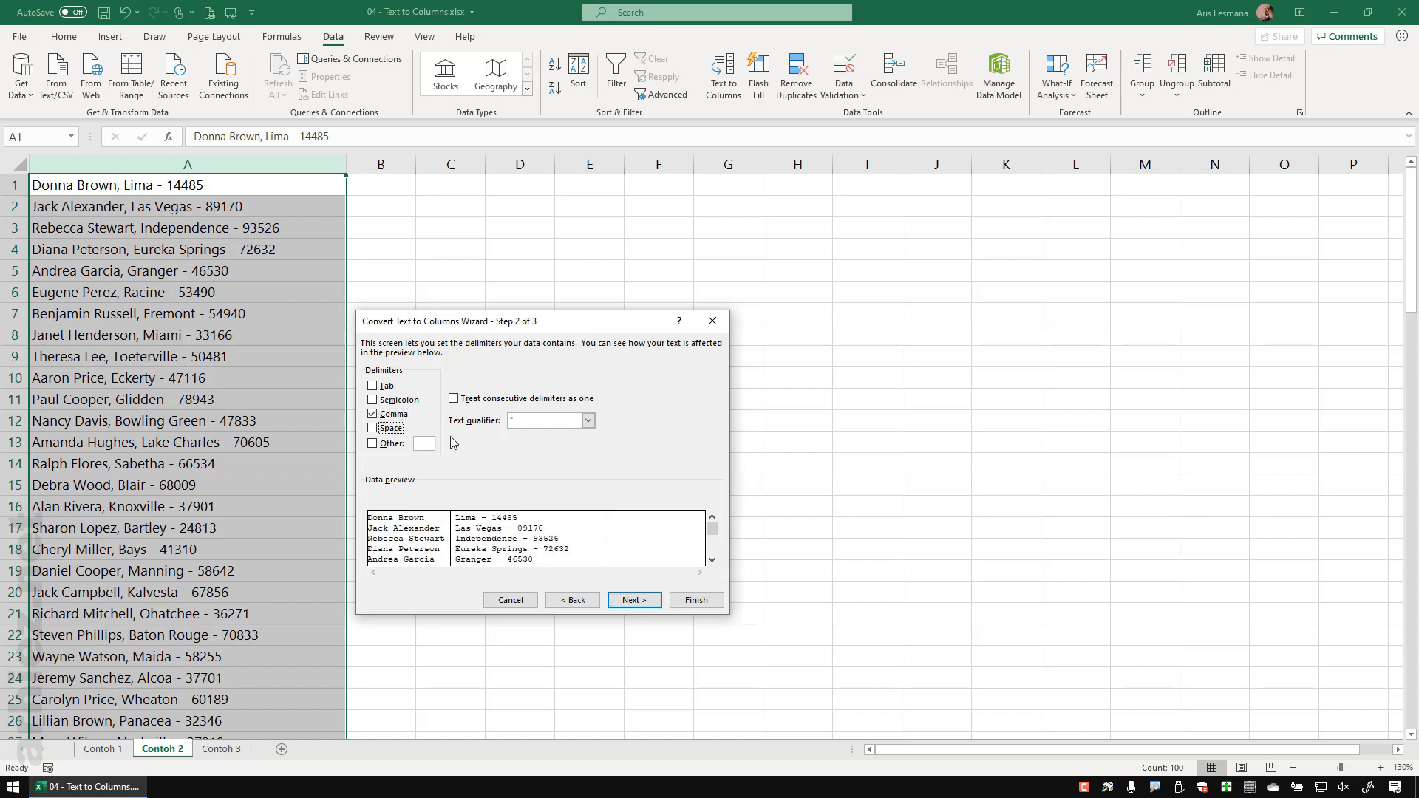
click(383, 443)
text(-)
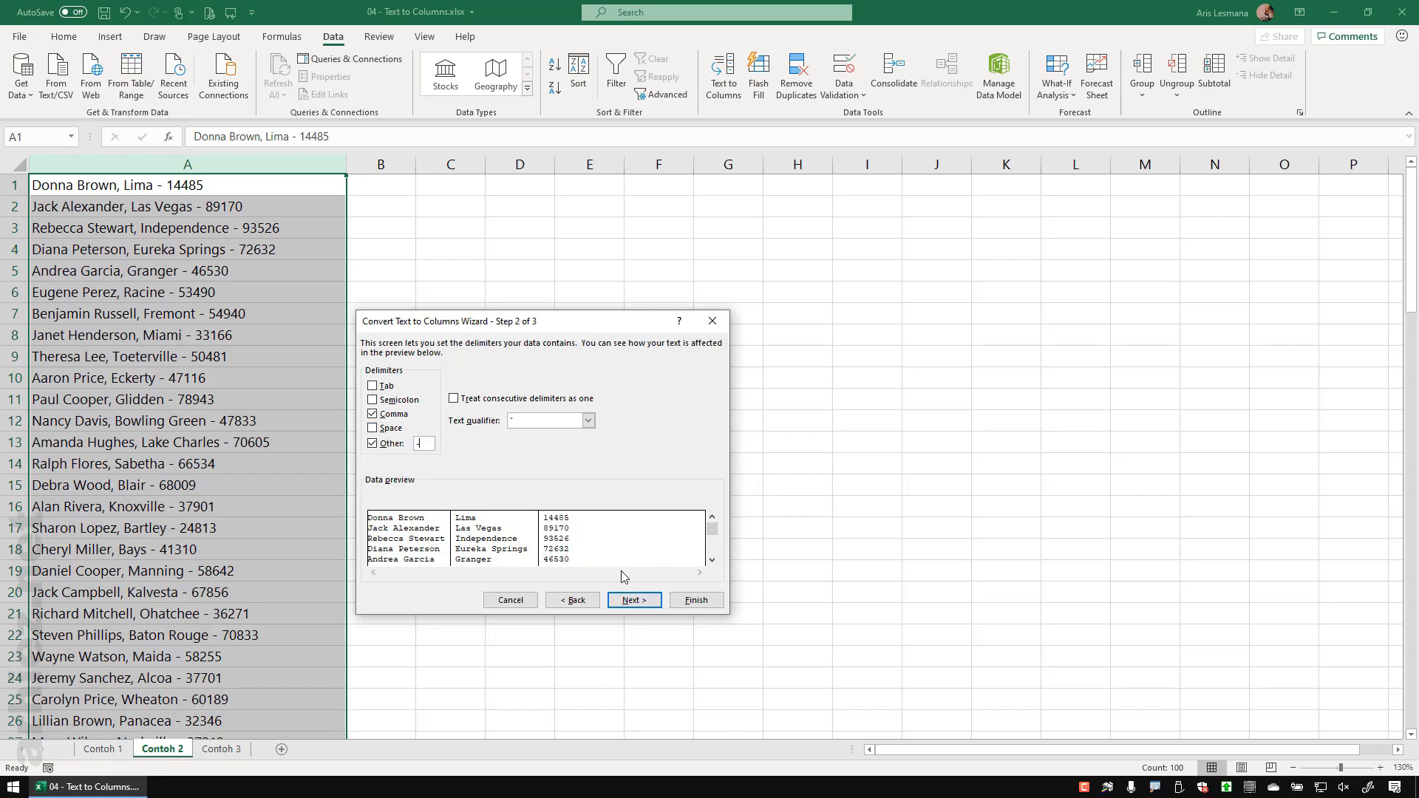
click(648, 600)
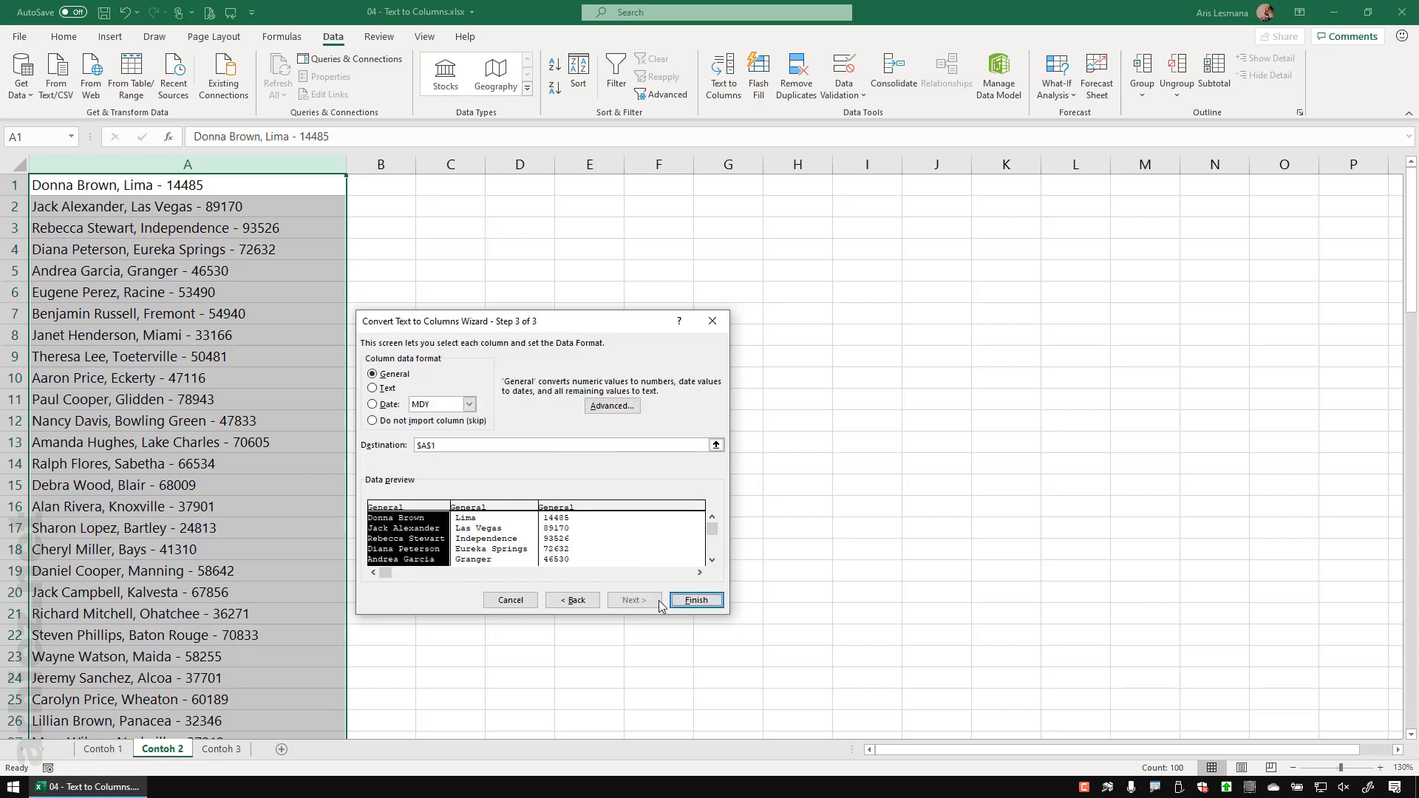
click(696, 601)
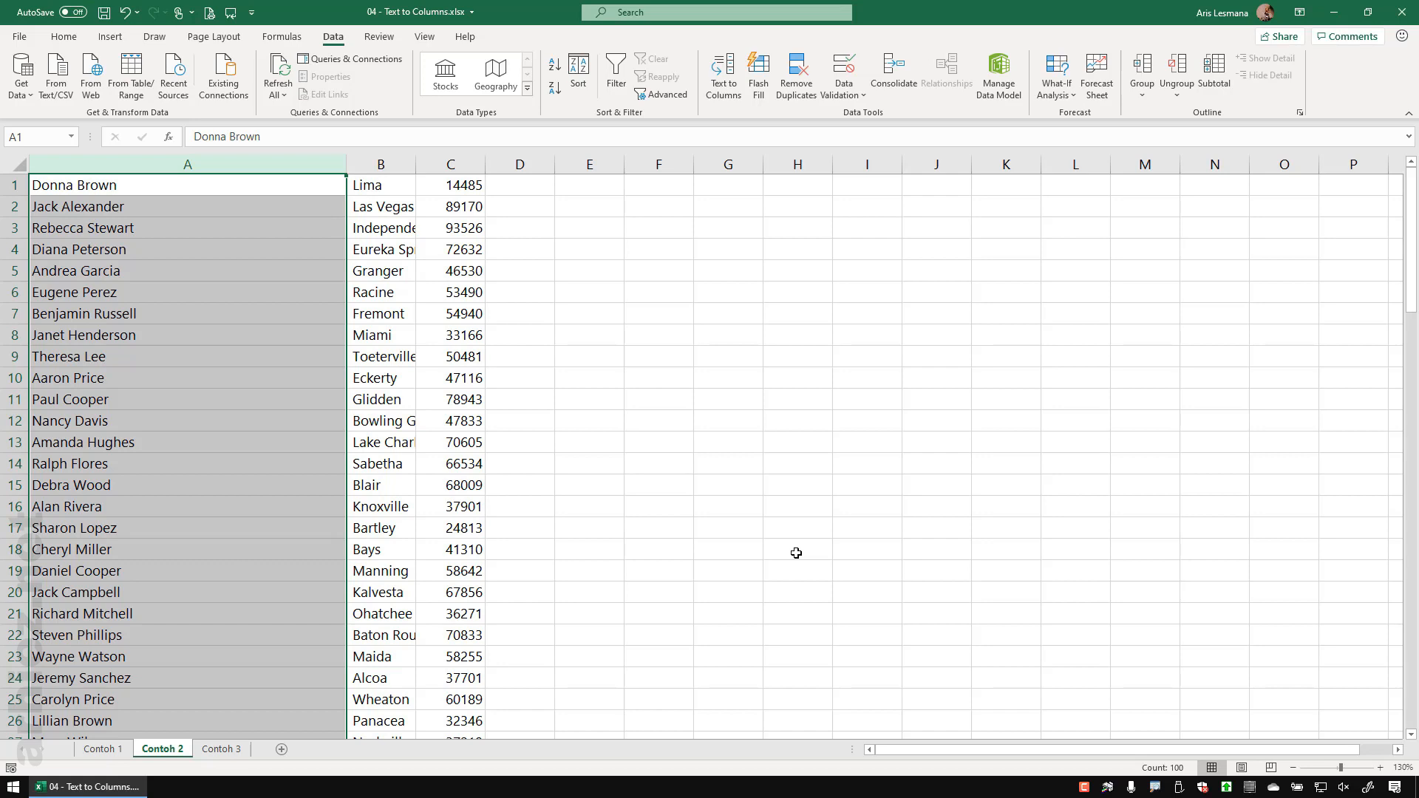
- Undo the text split on the Contoh 2 sheet
key(ctrl+z)
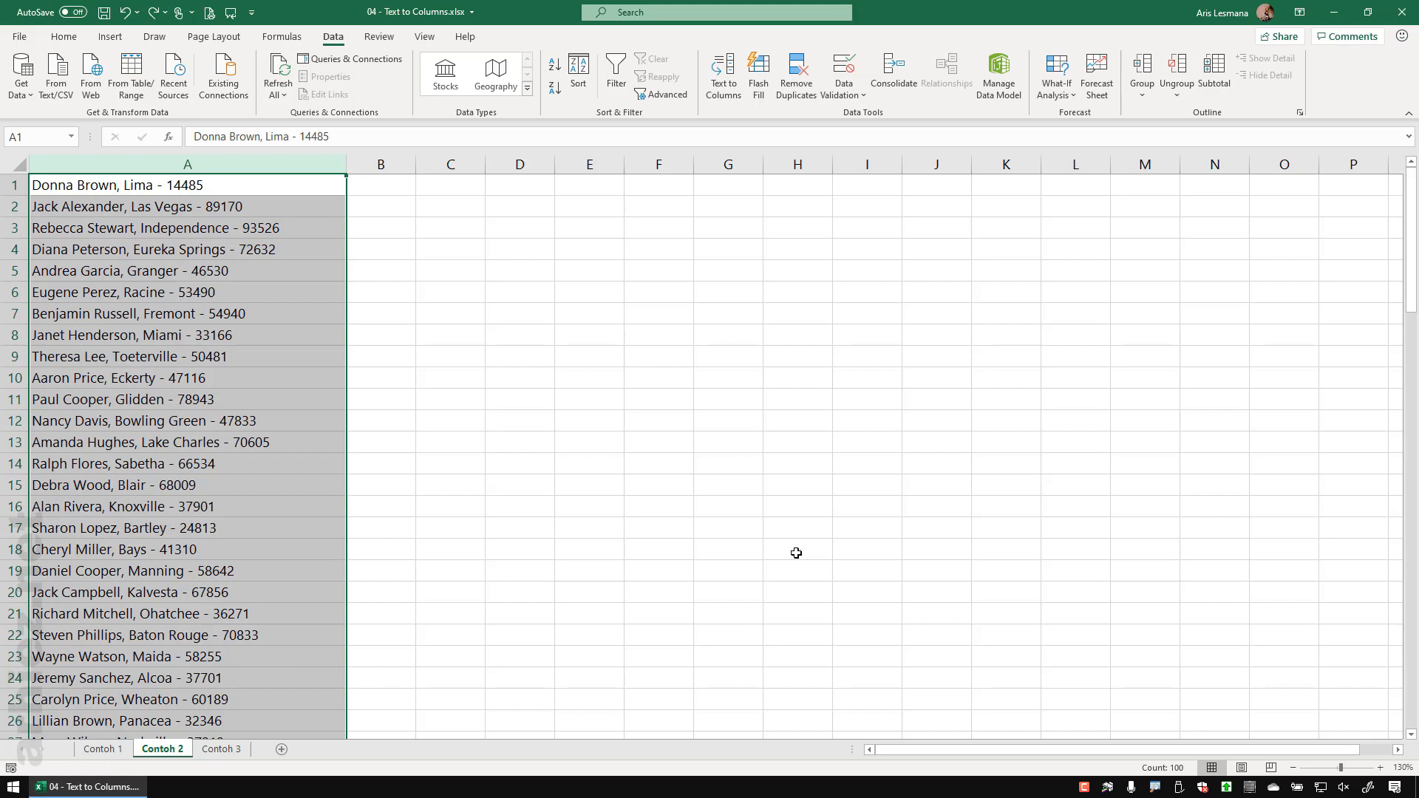
click(488, 346)
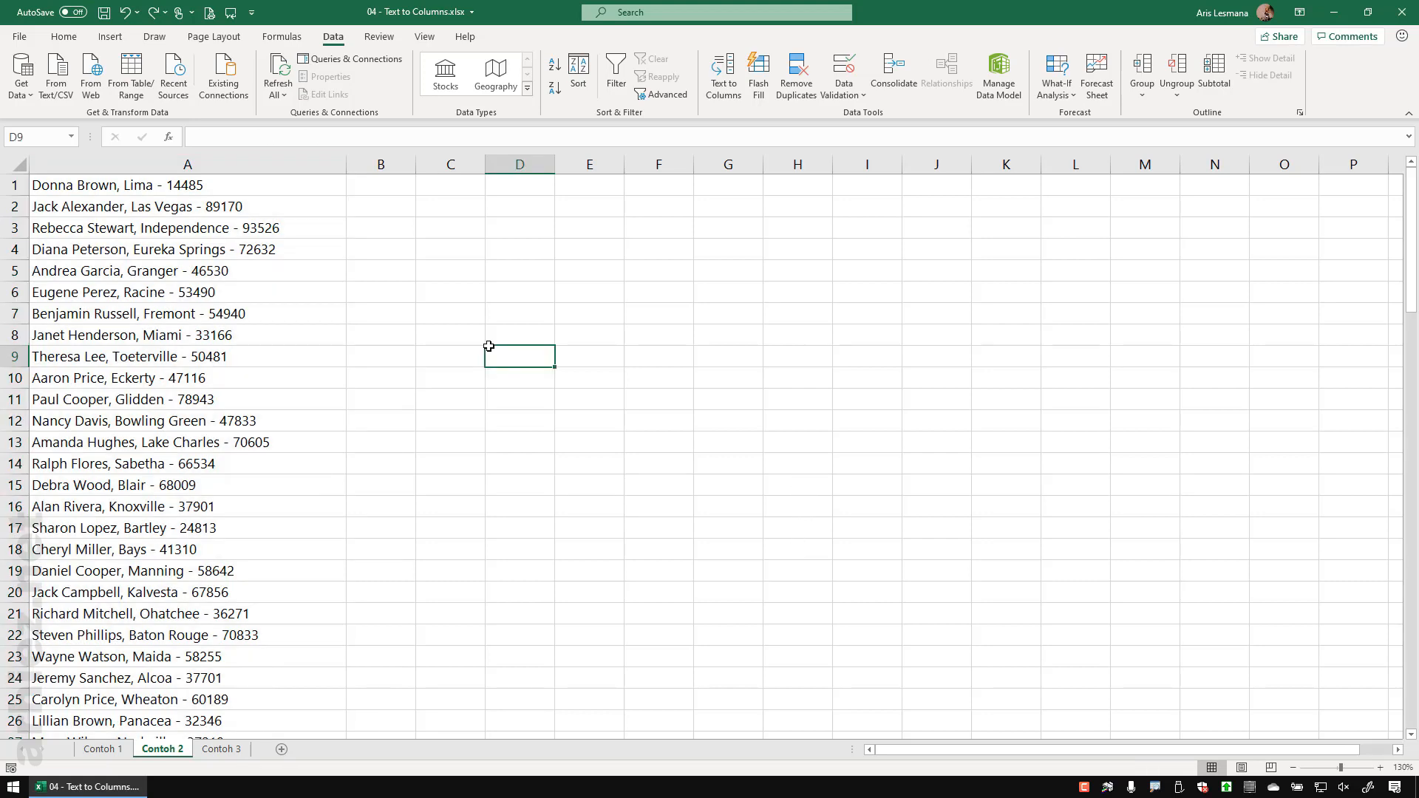
- Set up Text to Columns on column A with Comma and "-" delimiters, and exclude the third column of numbers from the import
click(188, 164)
click(723, 78)
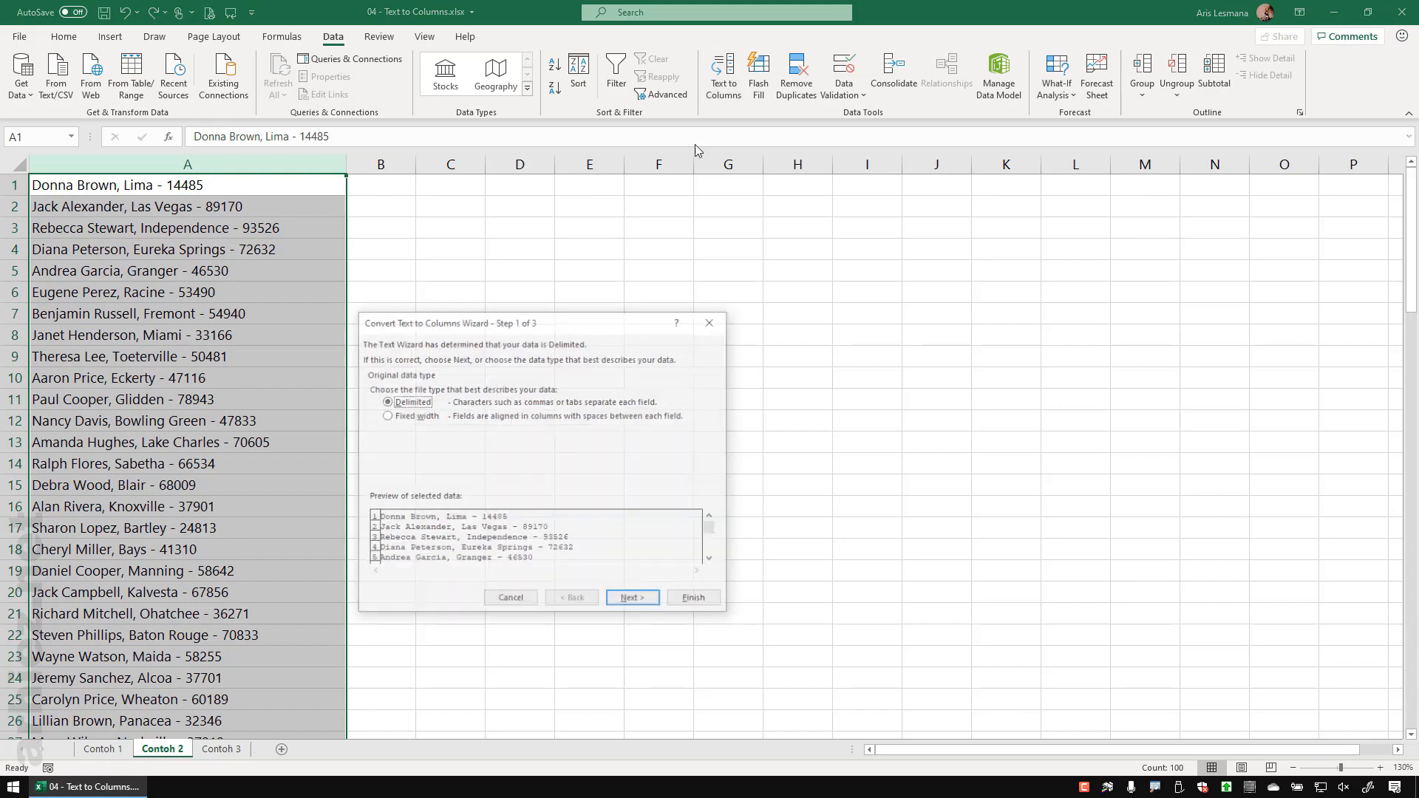
click(633, 595)
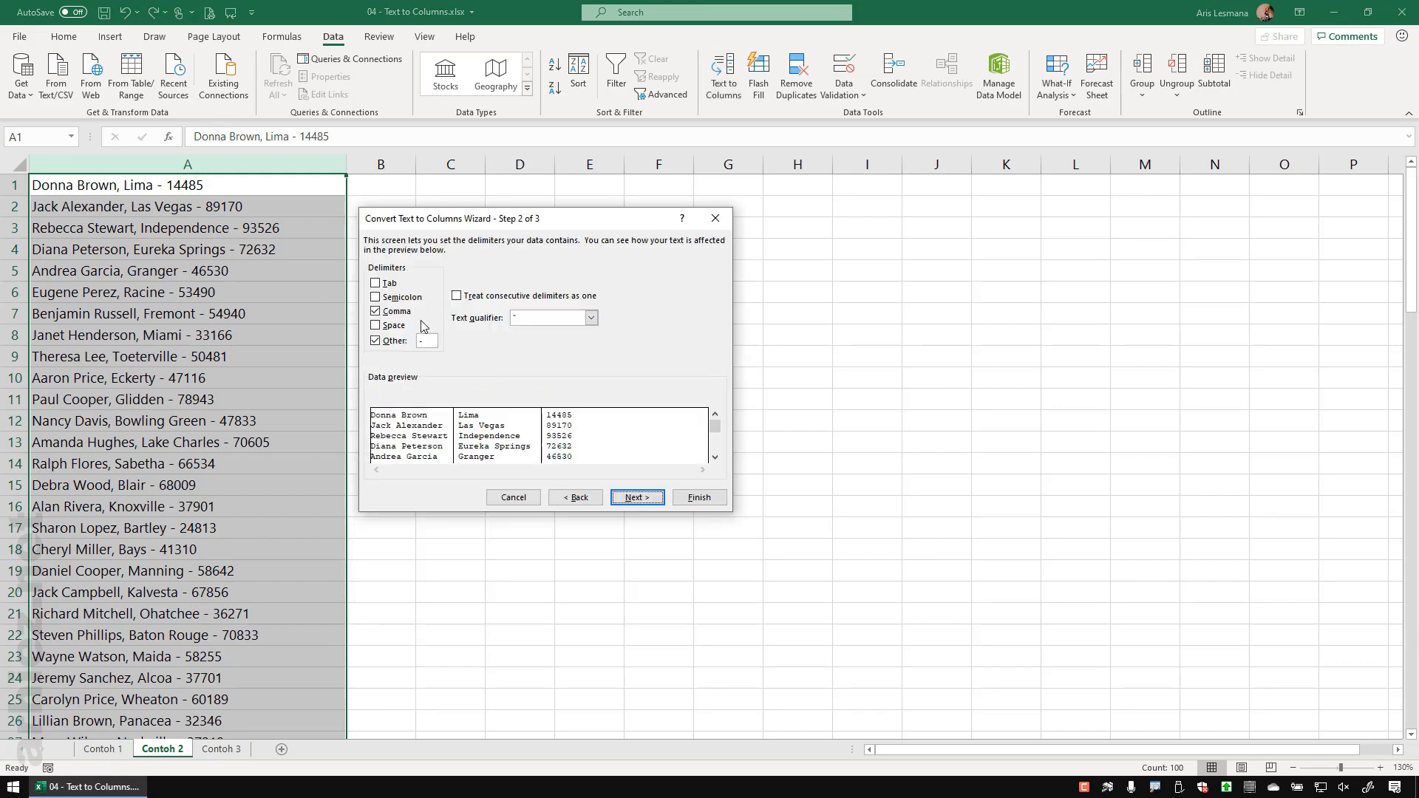
click(632, 499)
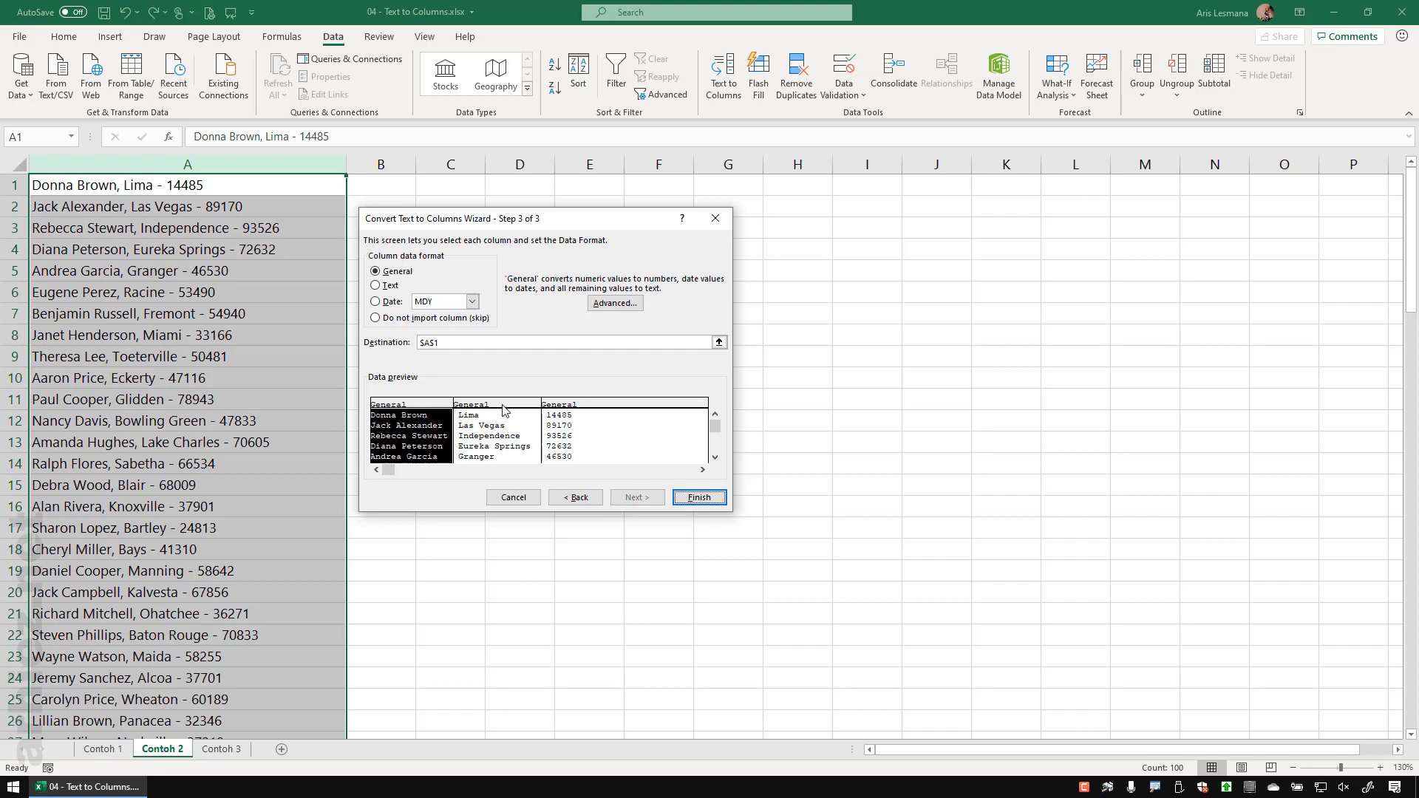
click(589, 411)
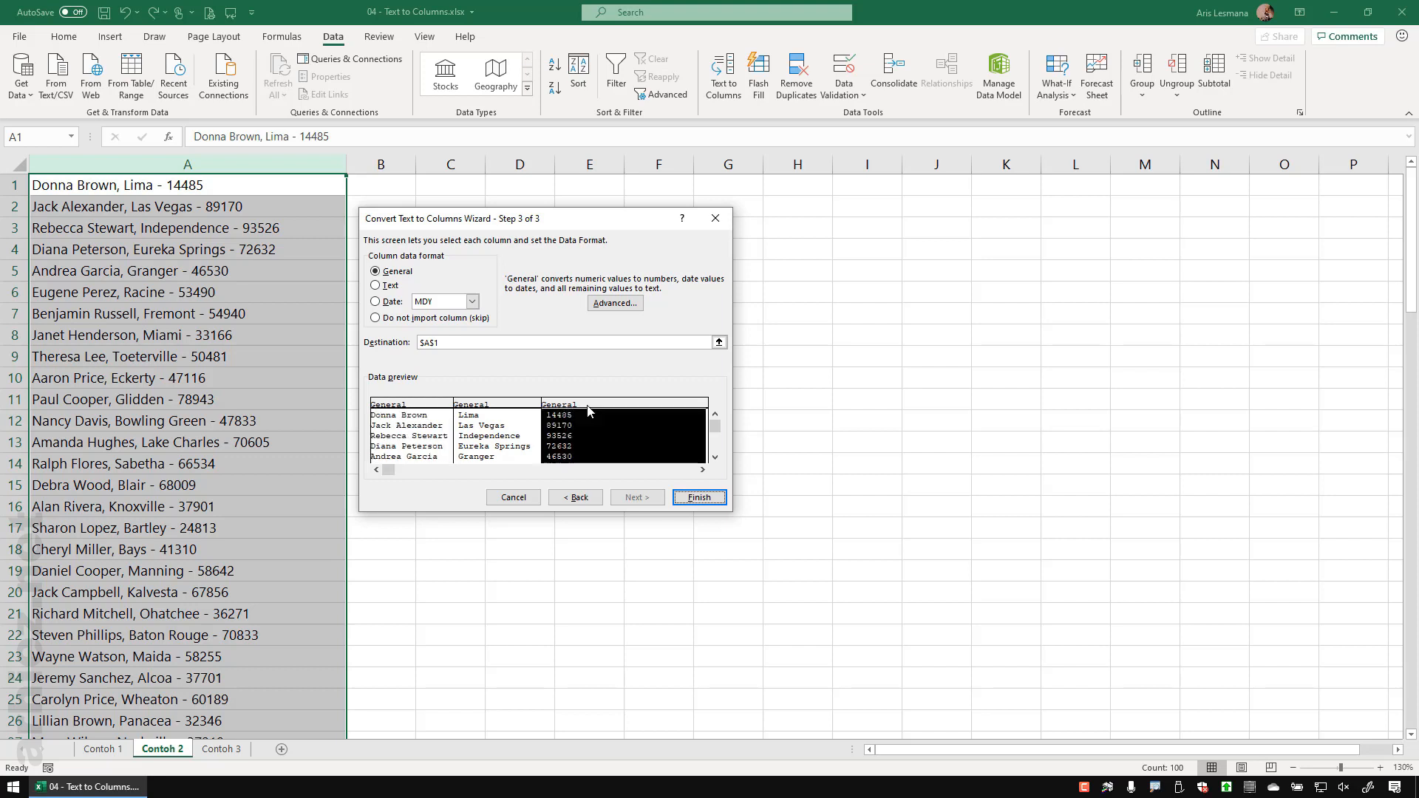
click(400, 319)
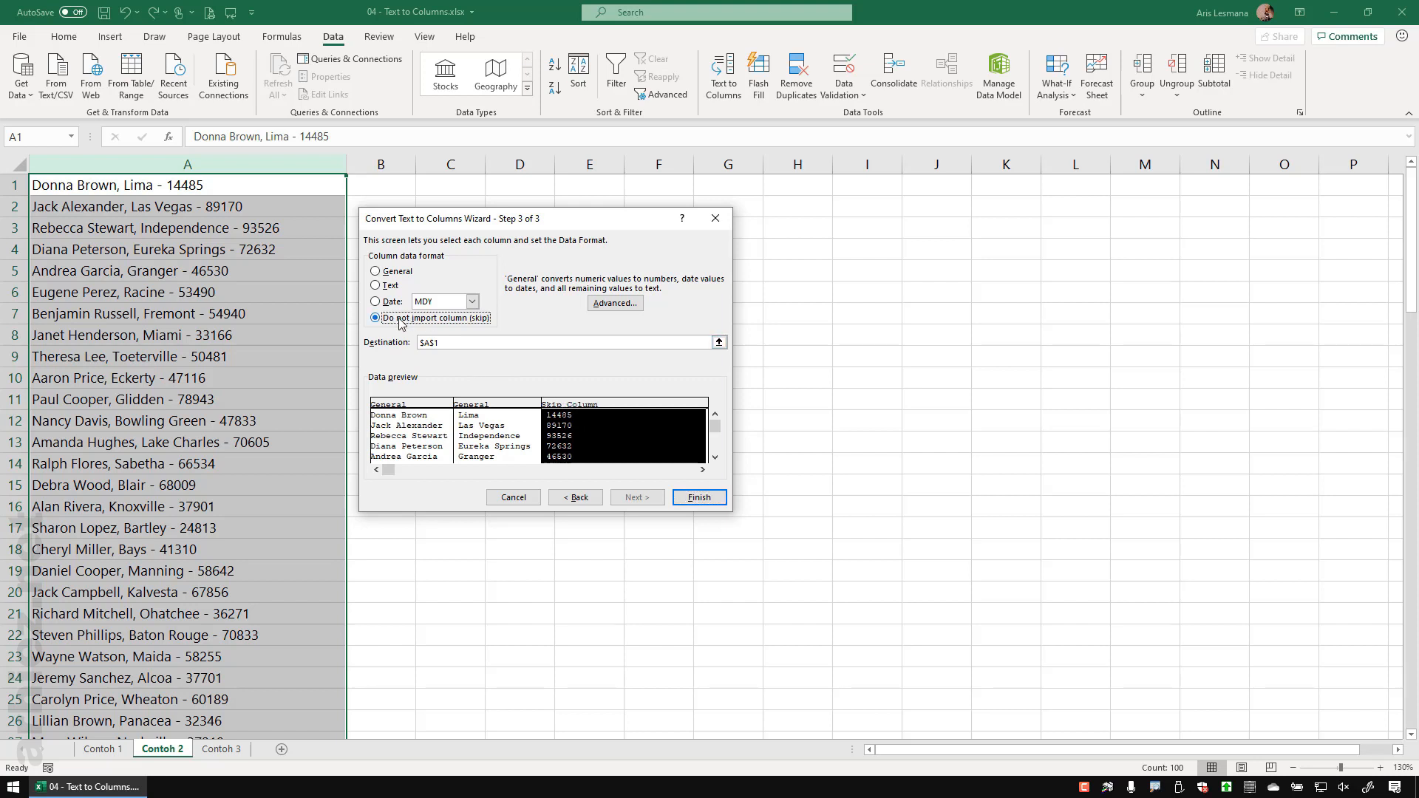
key(ctrl+1)
click(572, 419)
drag(467, 340, 754, 457)
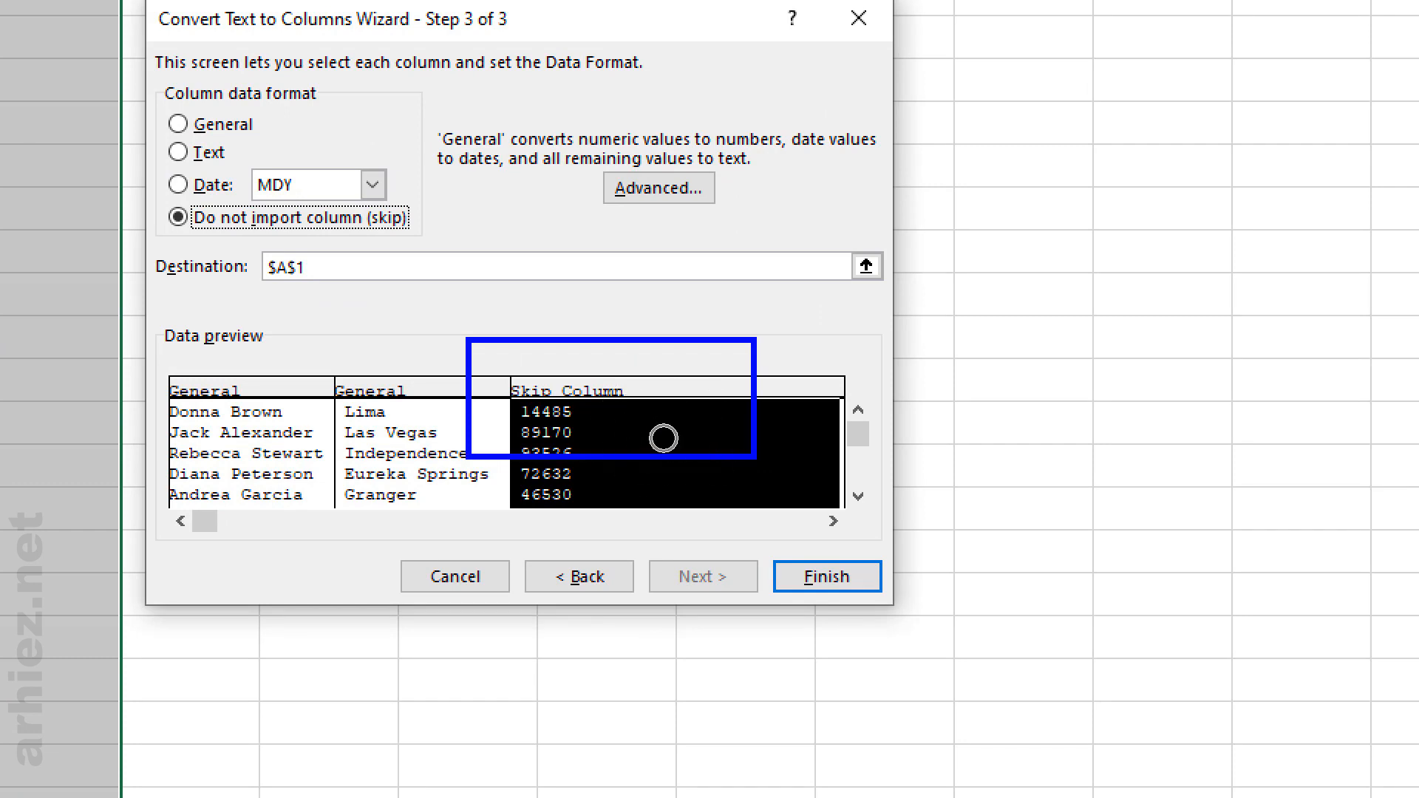
key(Escape)
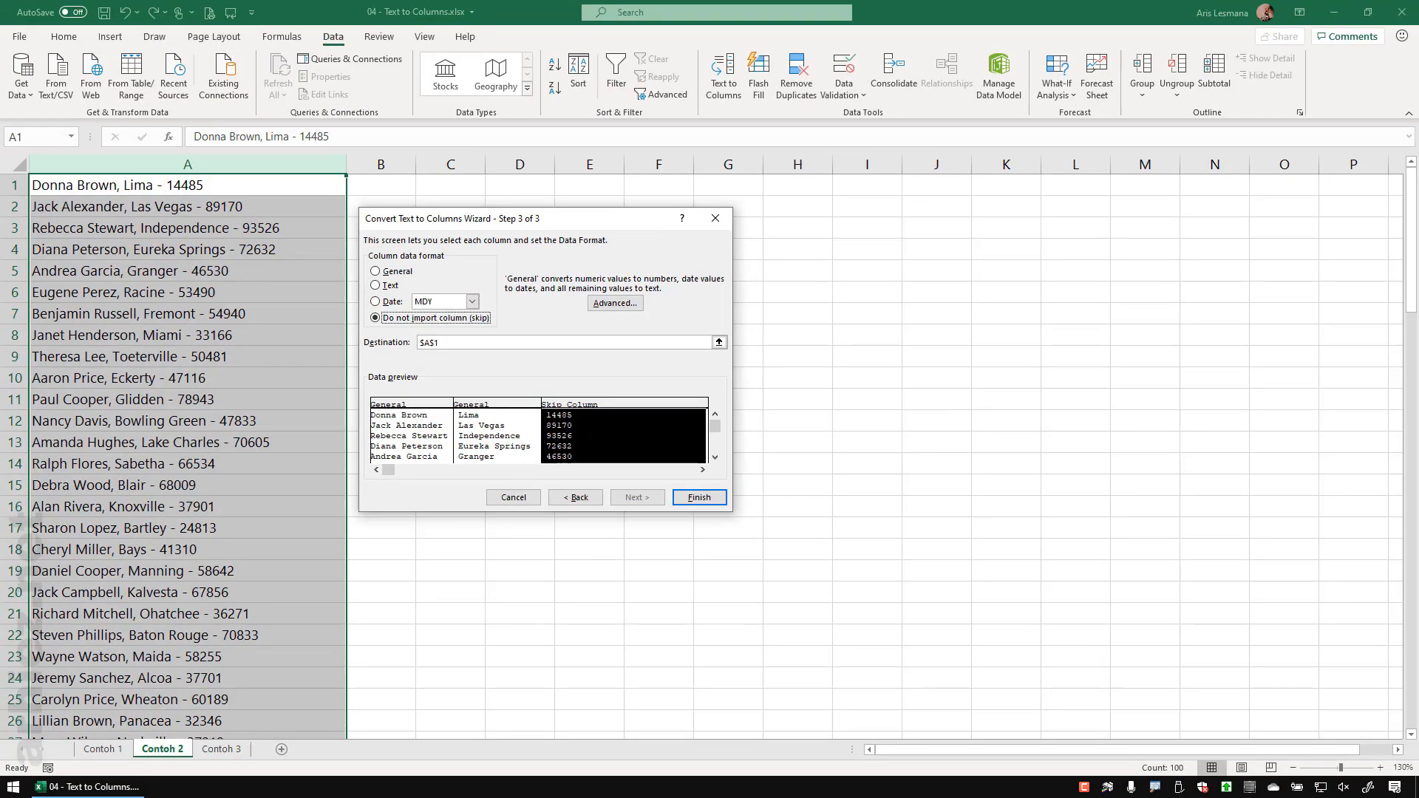
- Finish the conversion with destination A1 and widen column B to fit the city names
click(702, 498)
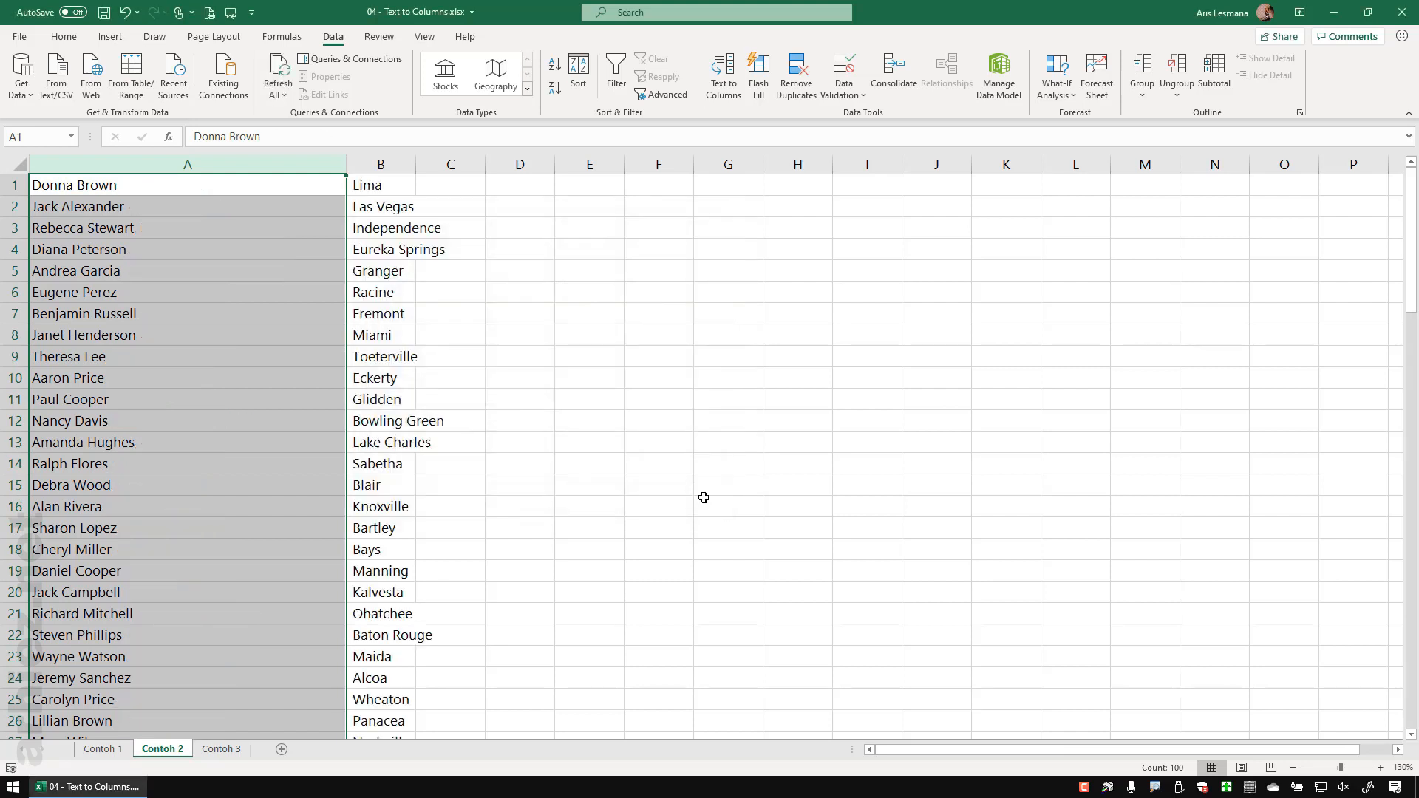
drag(416, 166, 538, 173)
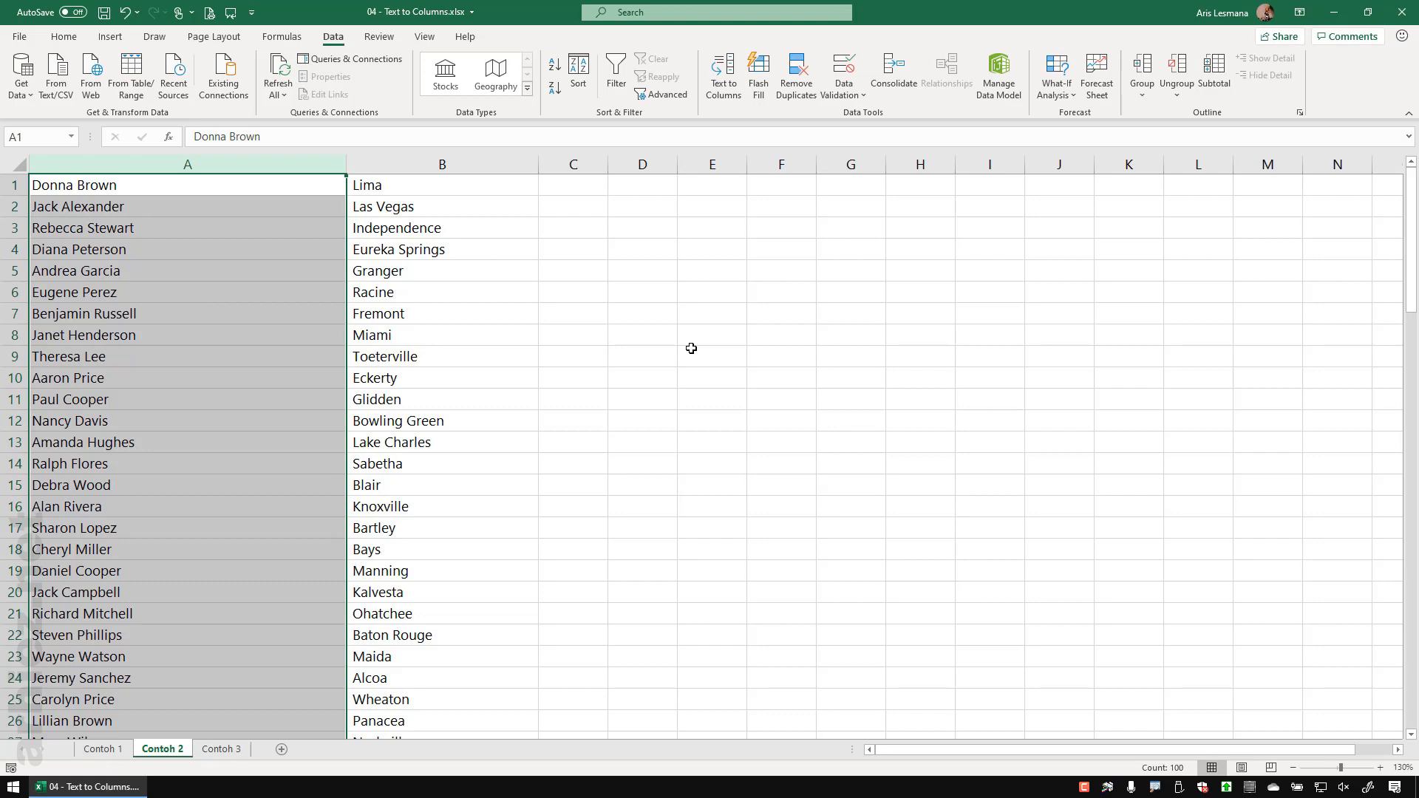
- Switch to the Contoh 3 sheet and start Text to Columns on column A as fixed-width data
click(222, 749)
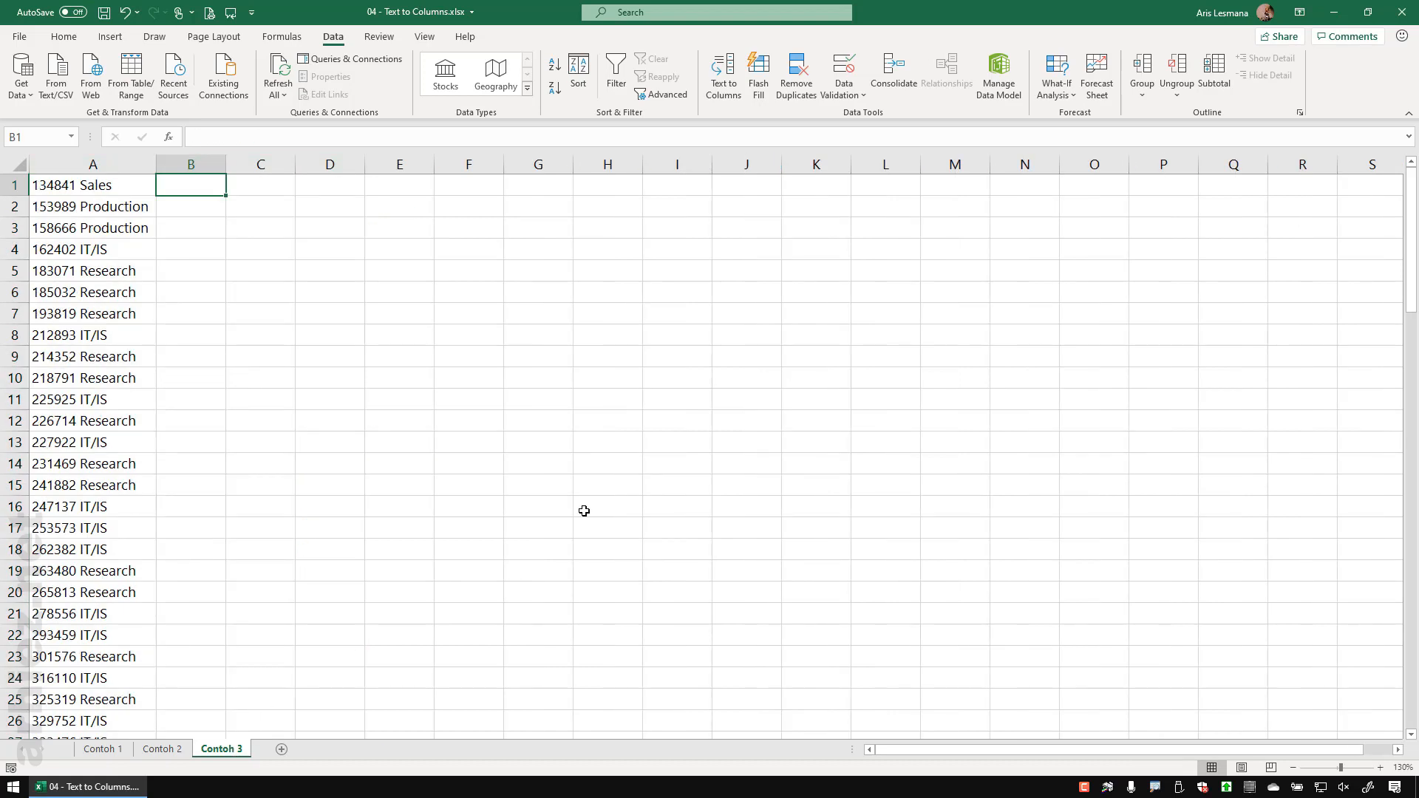
click(114, 168)
click(723, 78)
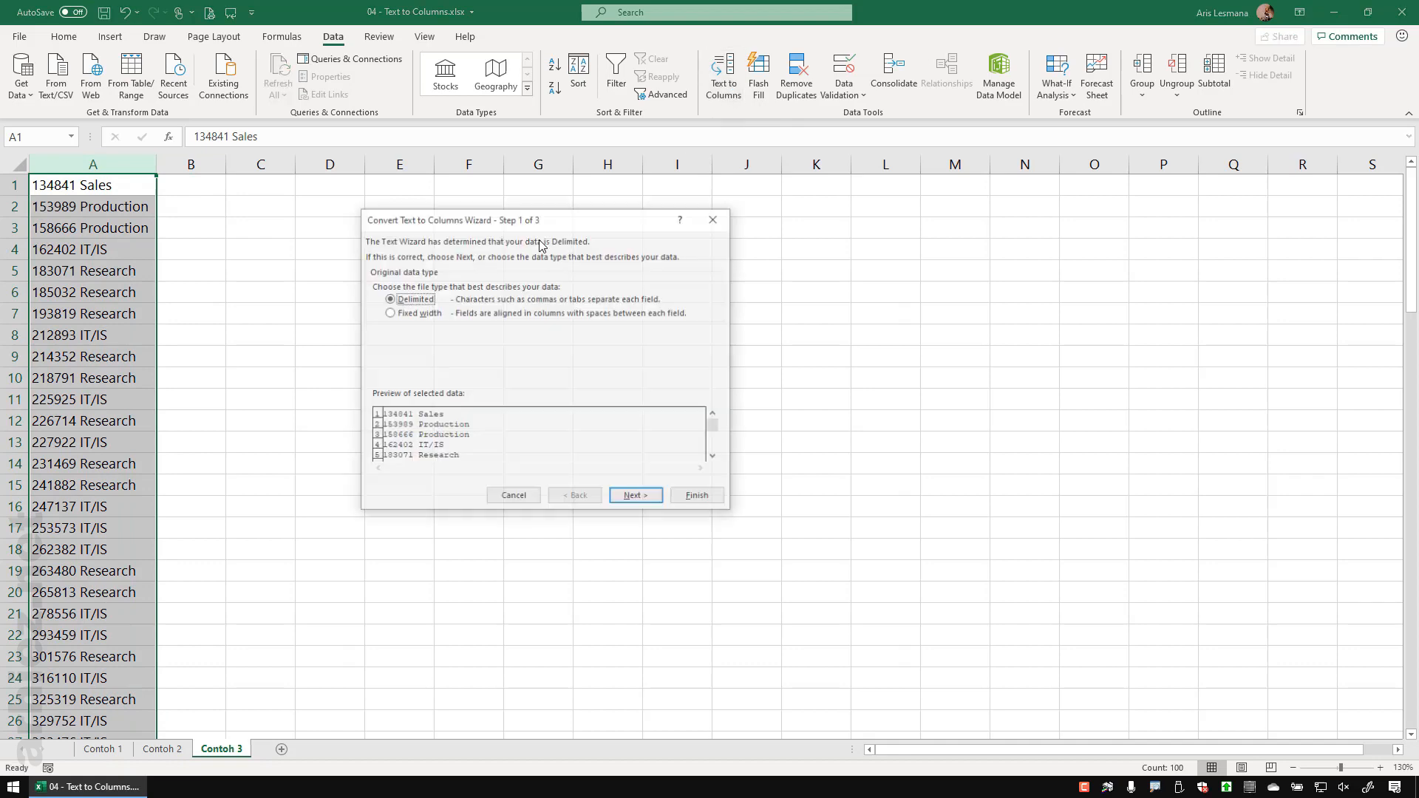
drag(519, 216, 392, 195)
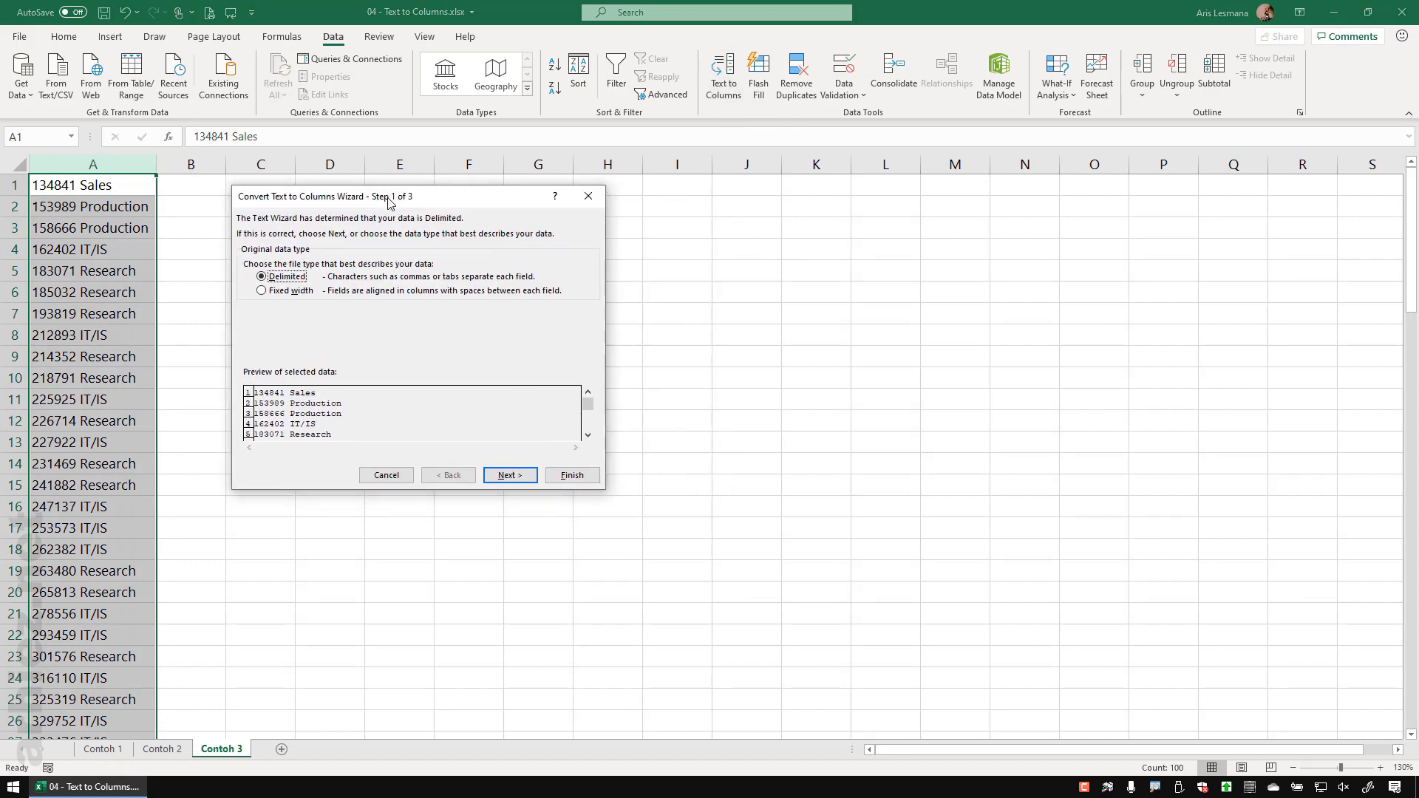
click(291, 292)
click(509, 478)
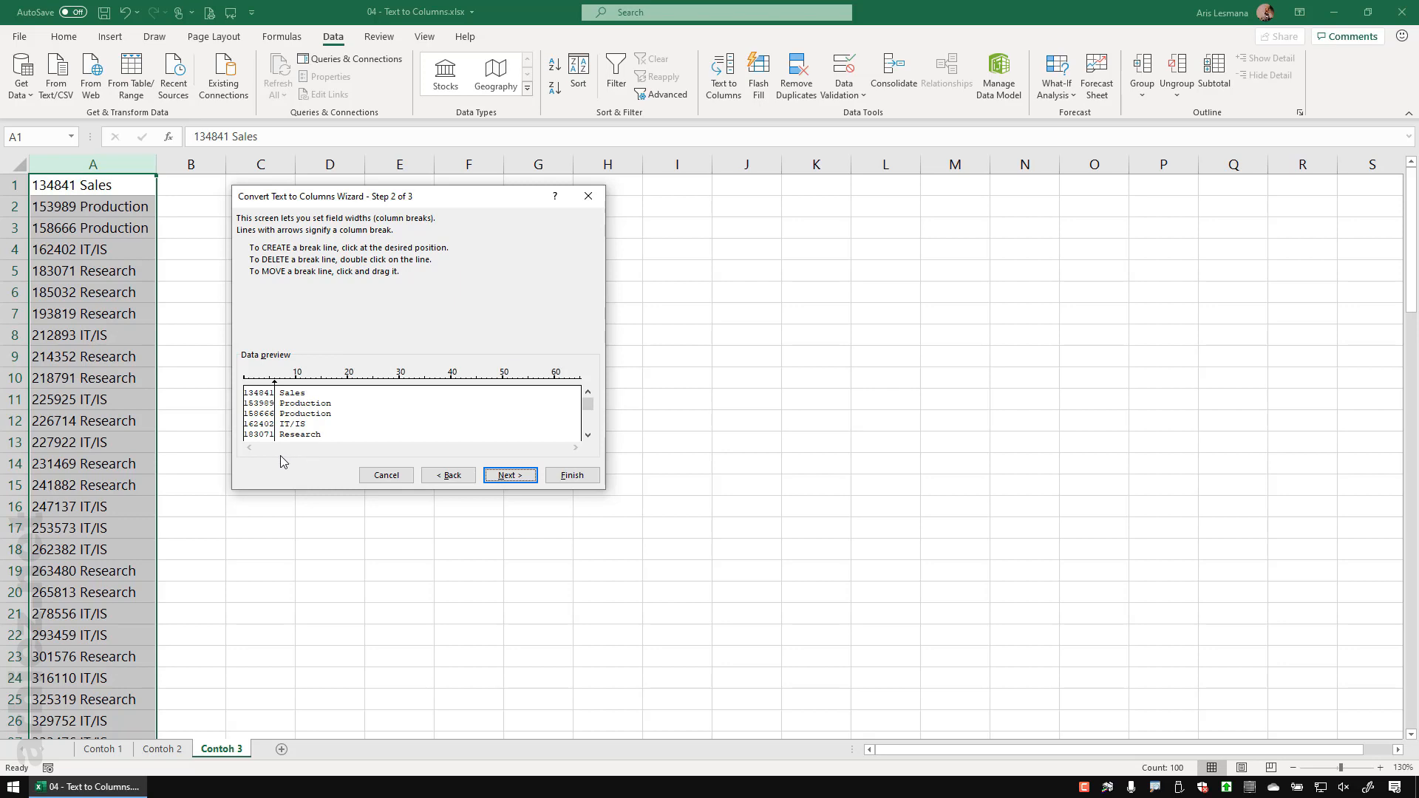
- Move the break line in the data preview to position 7, directly before the department names
drag(275, 391, 345, 385)
drag(337, 389, 280, 389)
- Add four extra break lines in the data preview at about positions 22, 27, 33 and 40
click(357, 385)
click(384, 384)
click(414, 385)
click(450, 384)
- Delete the four extra break lines, keeping only the one before the department names
double_click(450, 385)
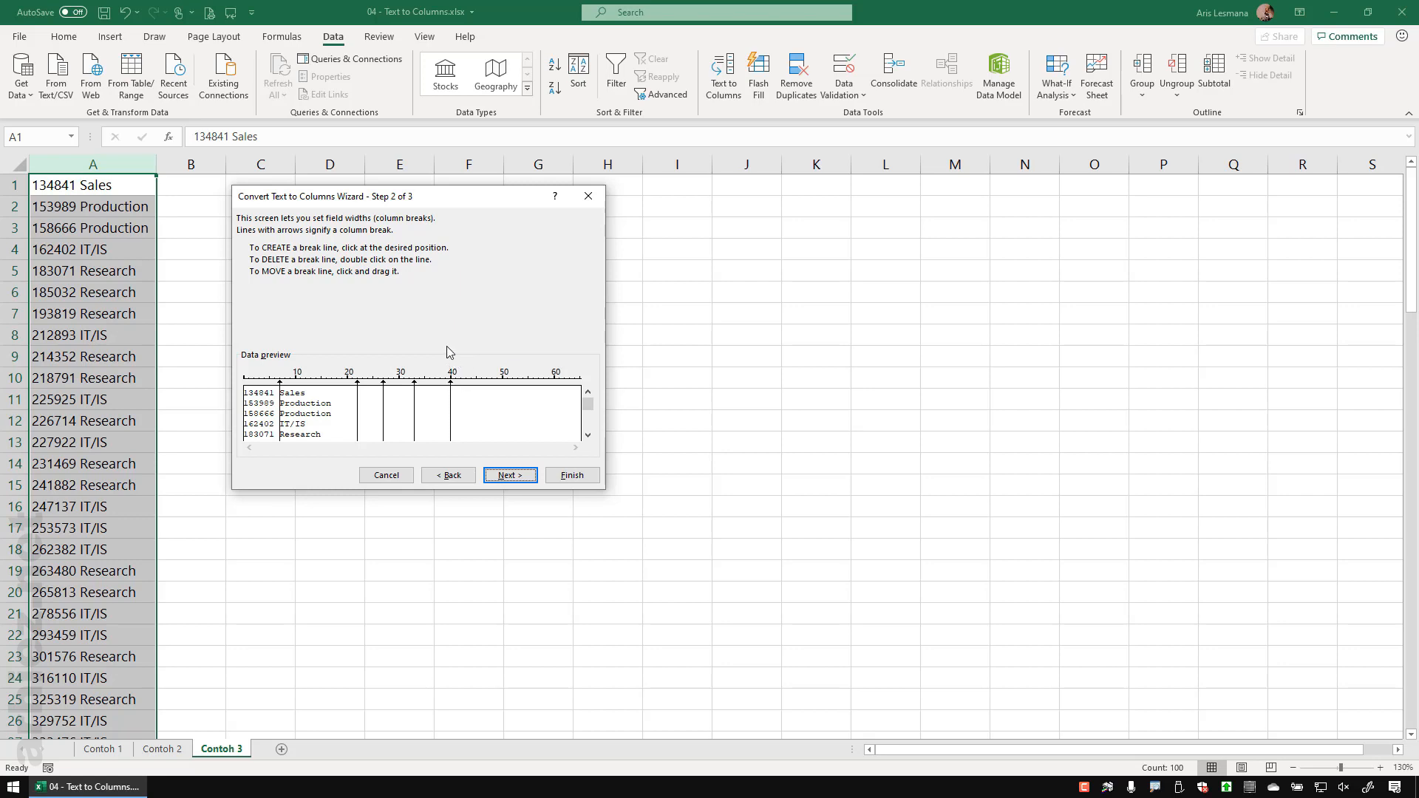
double_click(415, 389)
double_click(383, 399)
double_click(358, 399)
- Finish the fixed-width conversion with General format and destination A1, and widen column B to fit the departments
drag(280, 383, 279, 384)
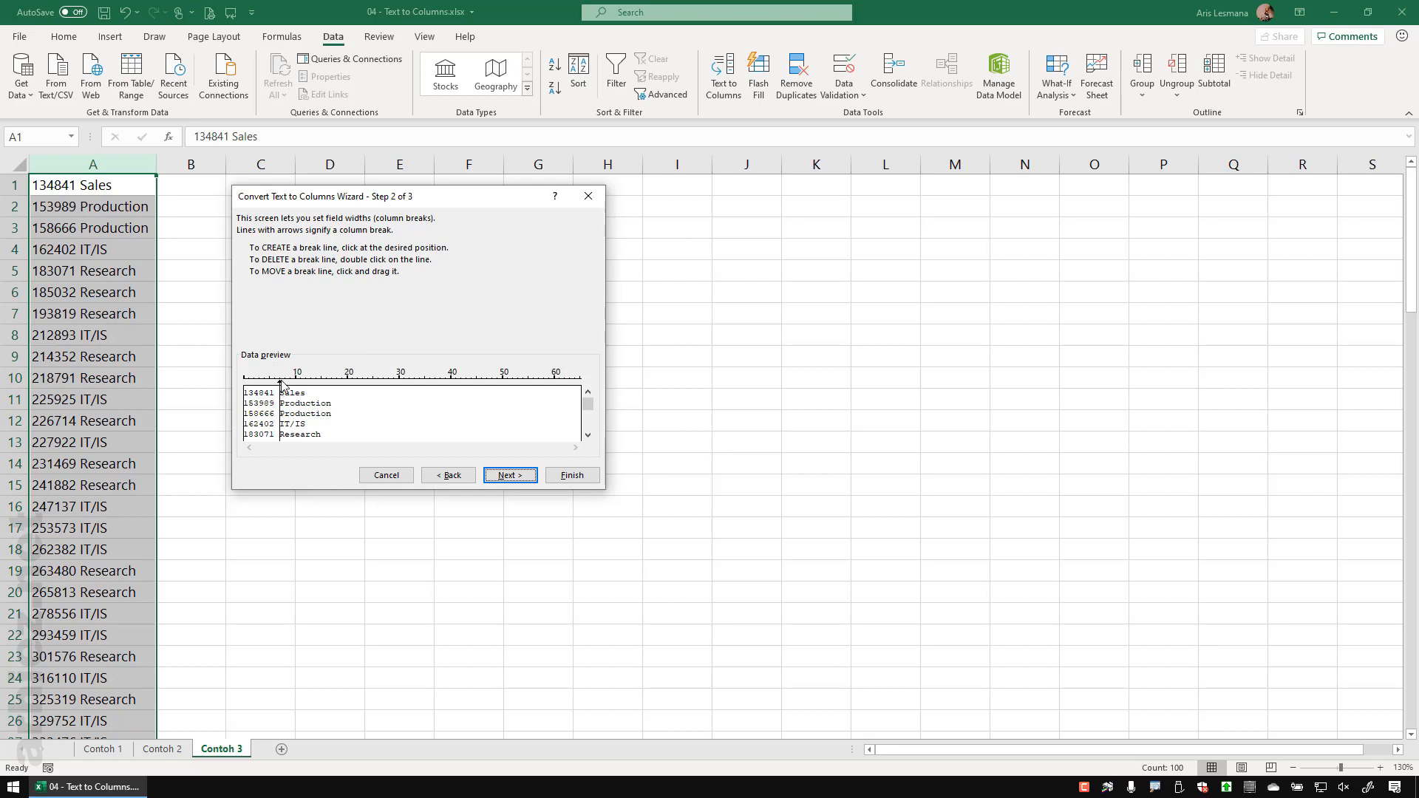
click(510, 475)
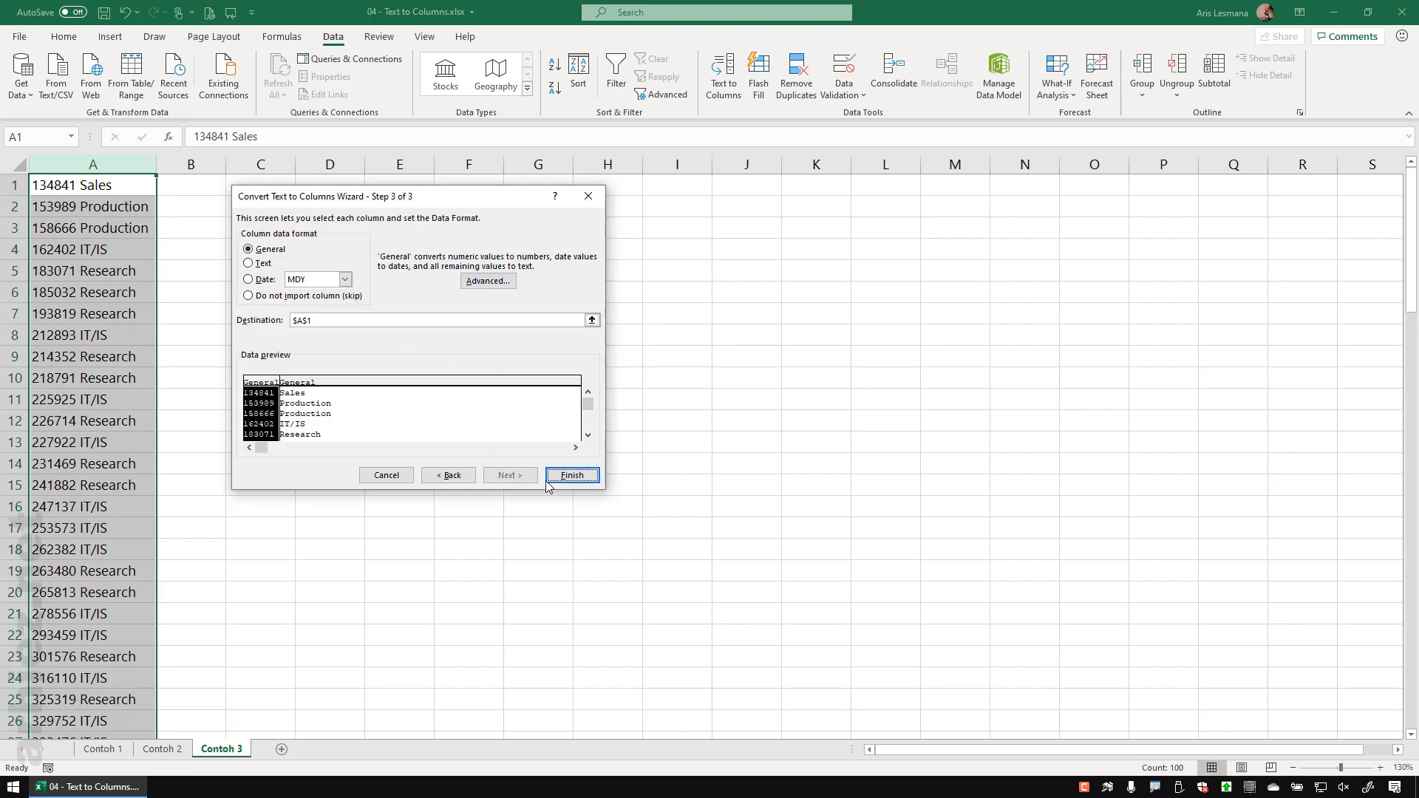
click(573, 477)
drag(226, 164, 265, 165)
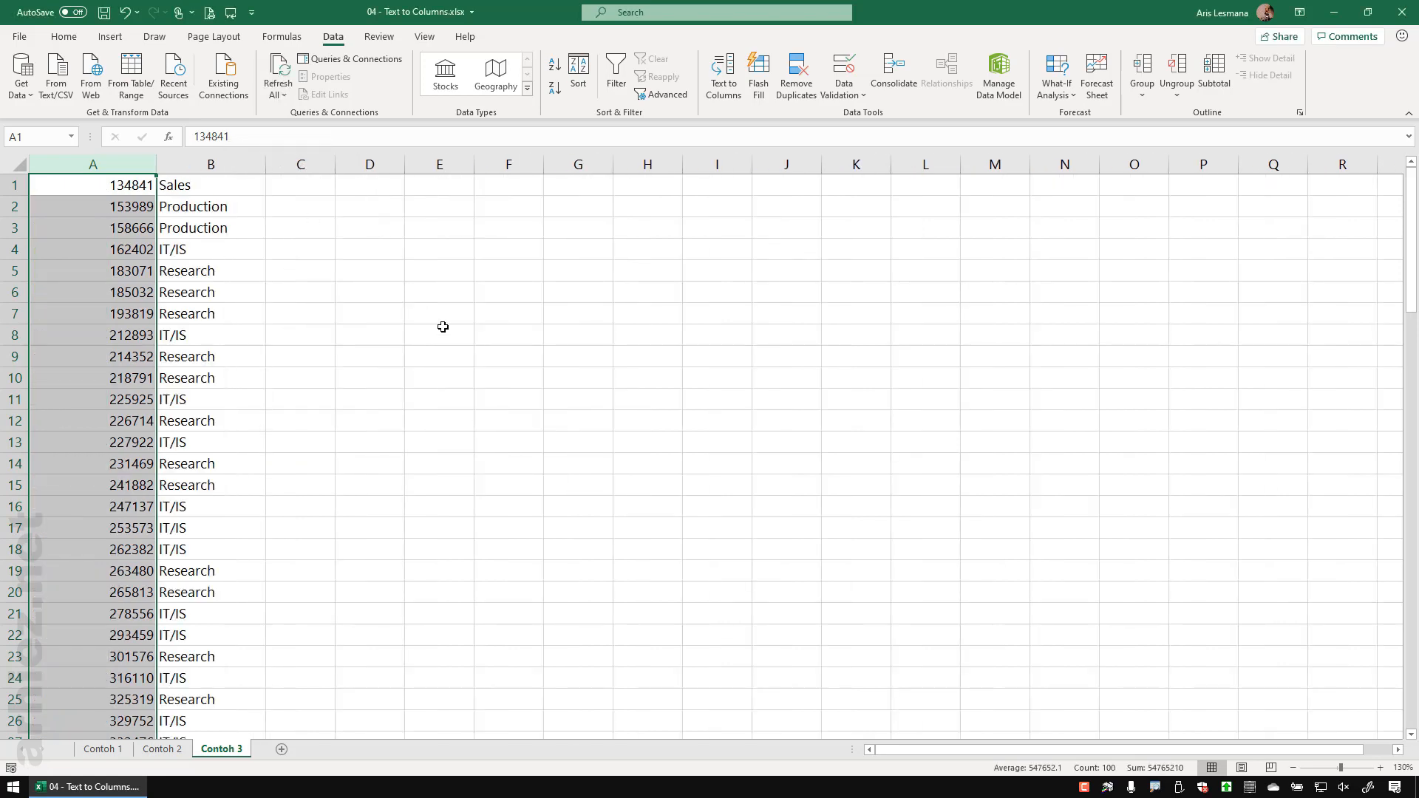